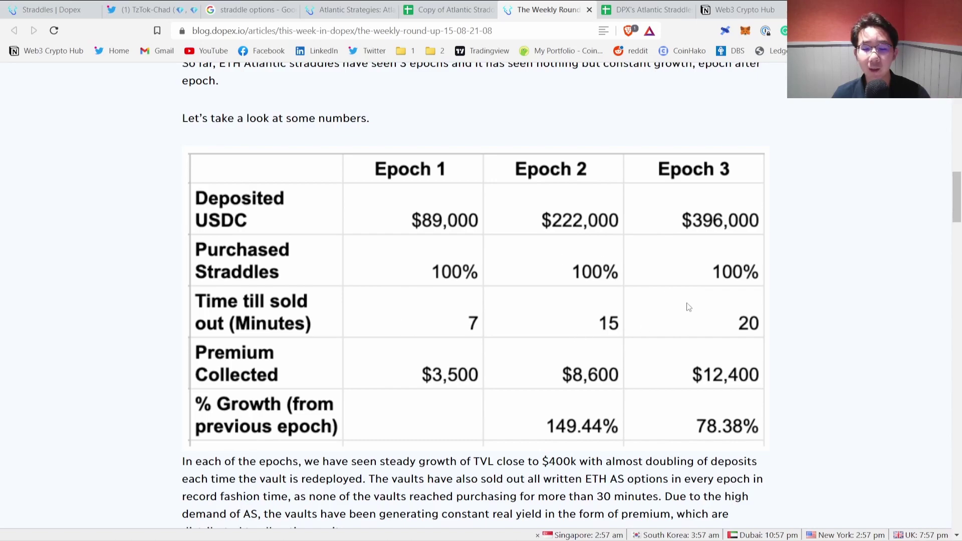
- Review the weekly round-up's epoch table, the Dopex ETH Long Straddle vault and the long straddle payoff diagram
scroll(678, 297, down, 1)
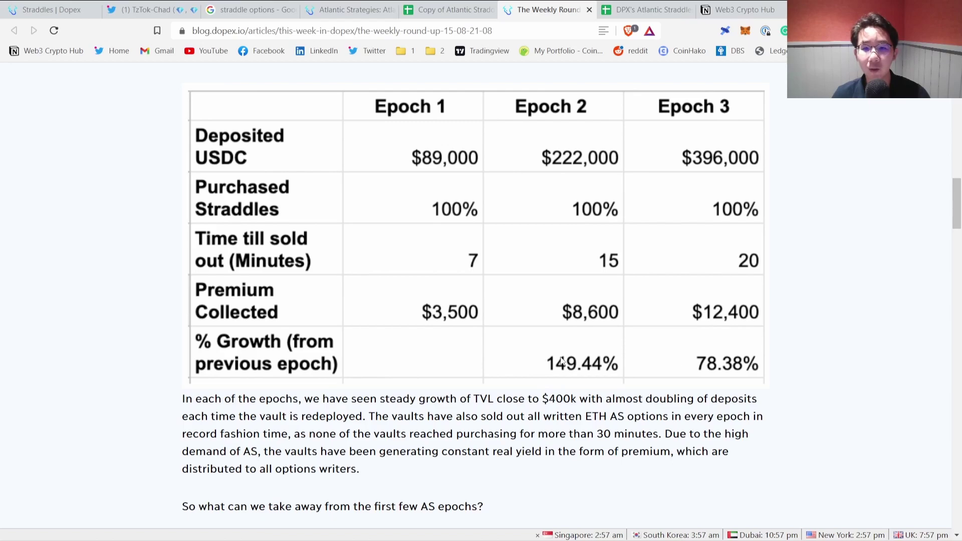
scroll(567, 368, up, 1)
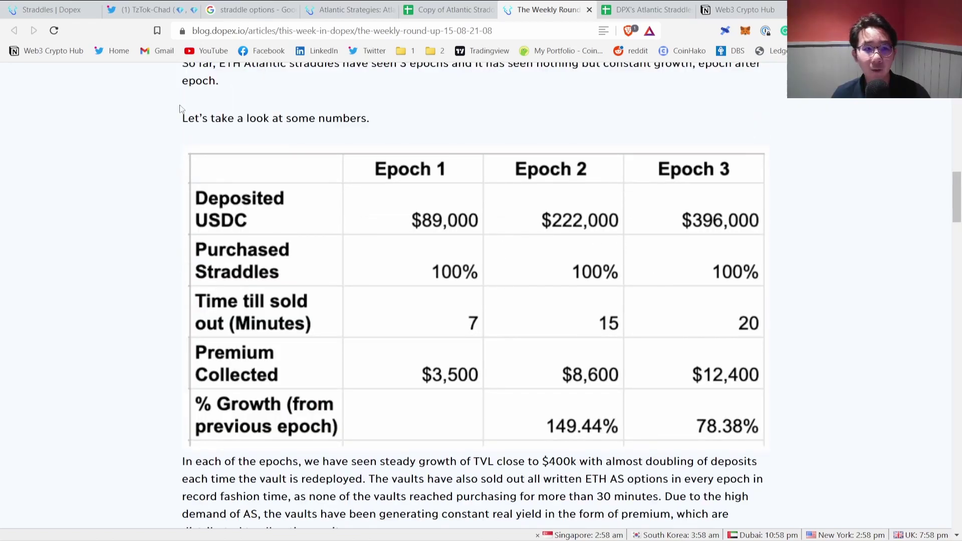
click(15, 7)
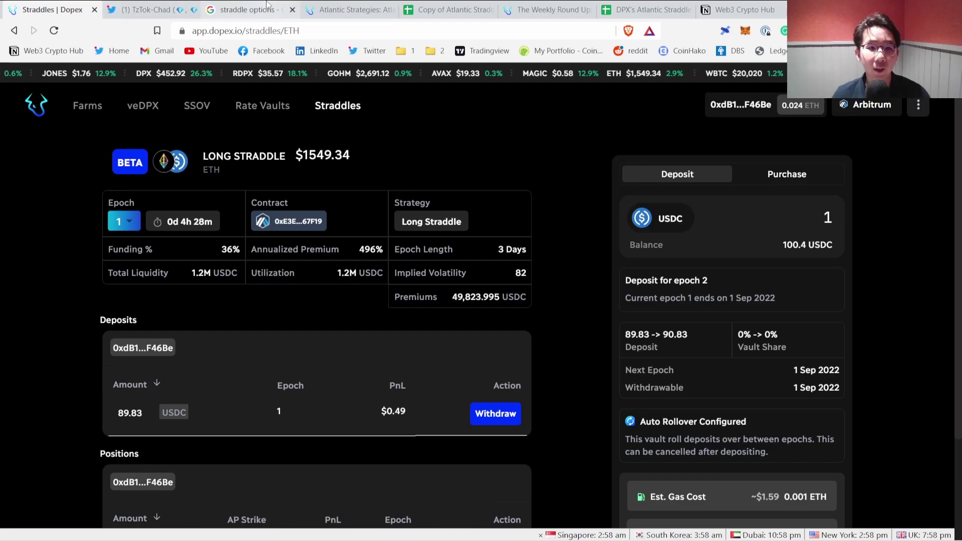
click(248, 10)
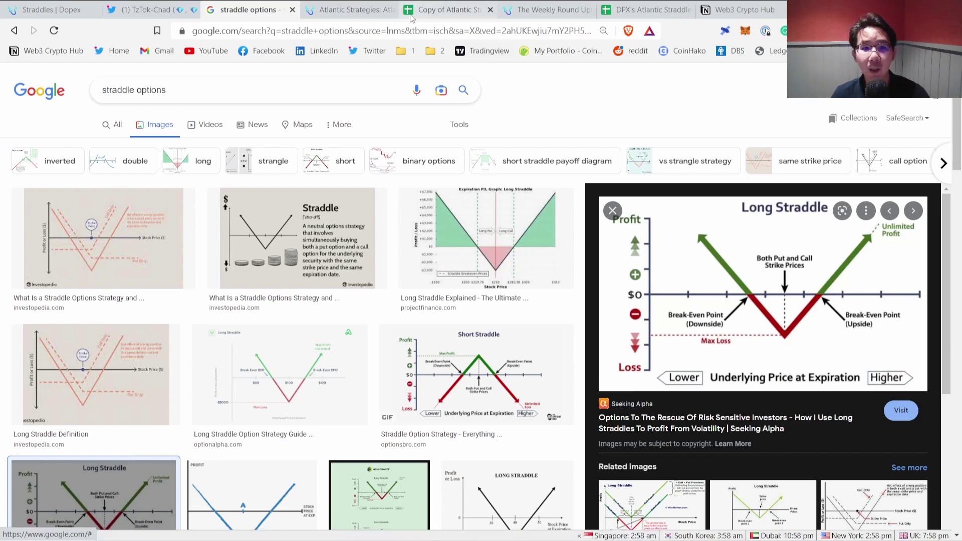
key(ctrl+1)
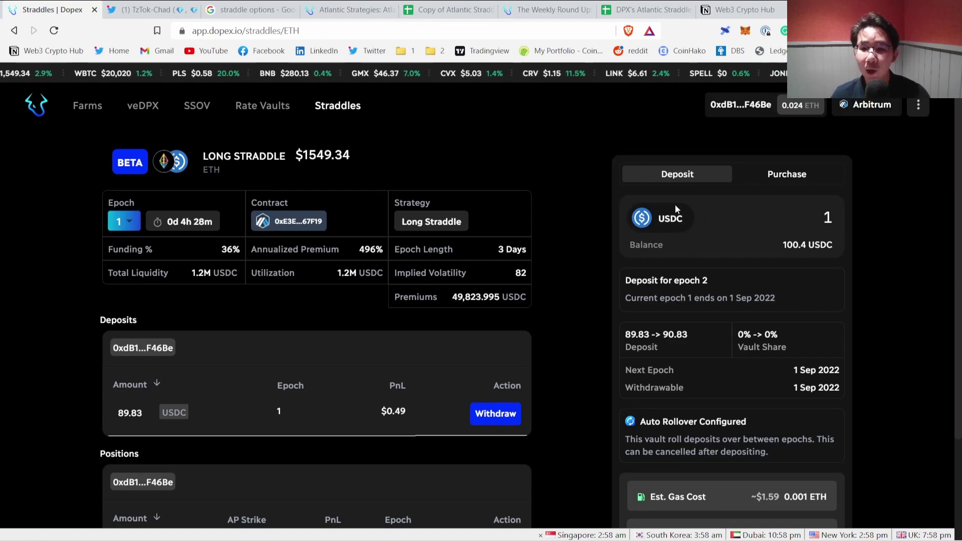
scroll(734, 260, down, 4)
scroll(717, 246, up, 4)
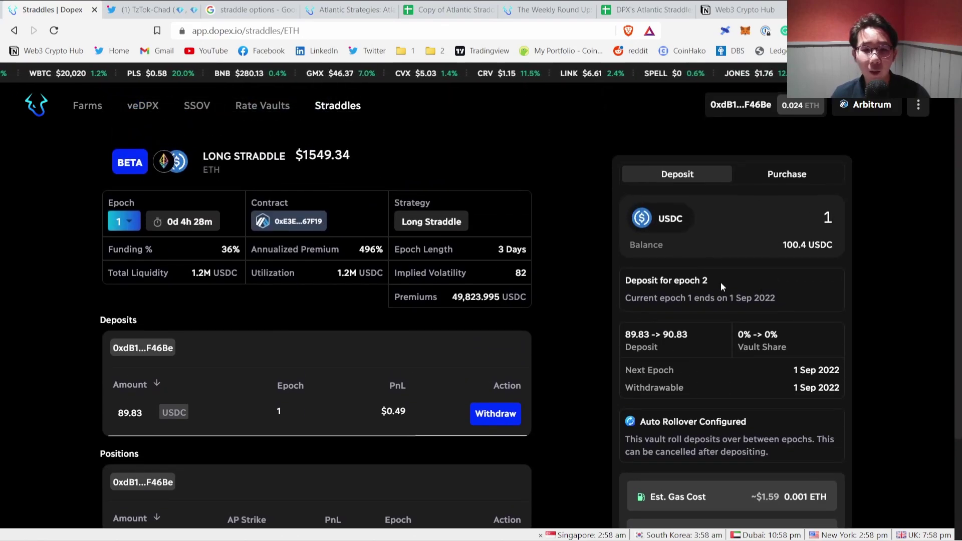
key(ctrl+3)
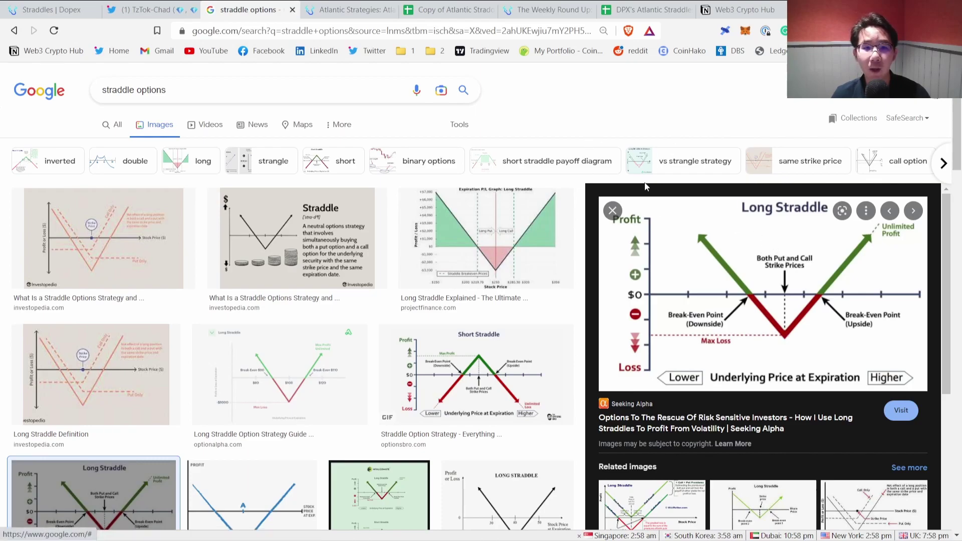
- Examine the option settlement, ETH leverage and net payoff tables in the Copy of Atlantic Straddle [Community] spreadsheet
key(ctrl+7)
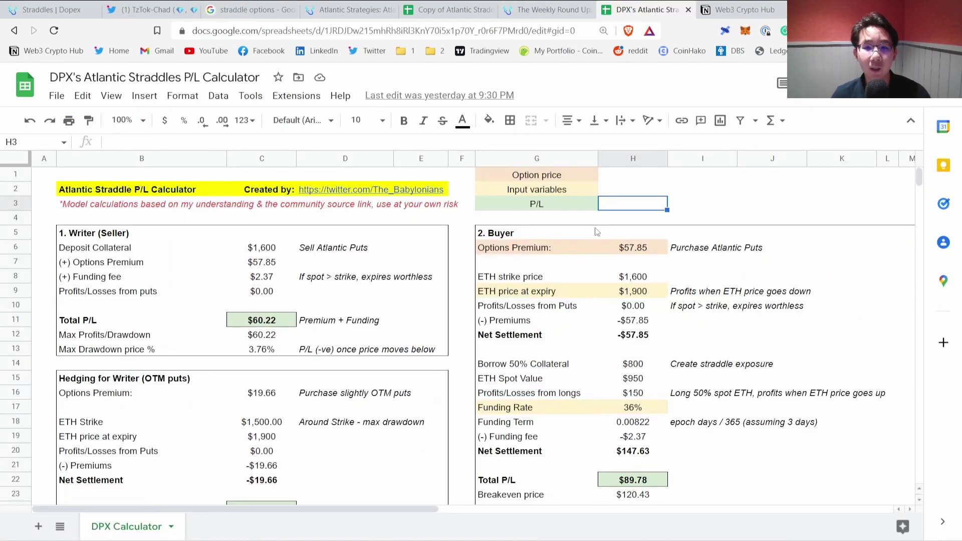
click(448, 9)
scroll(482, 231, up, 10)
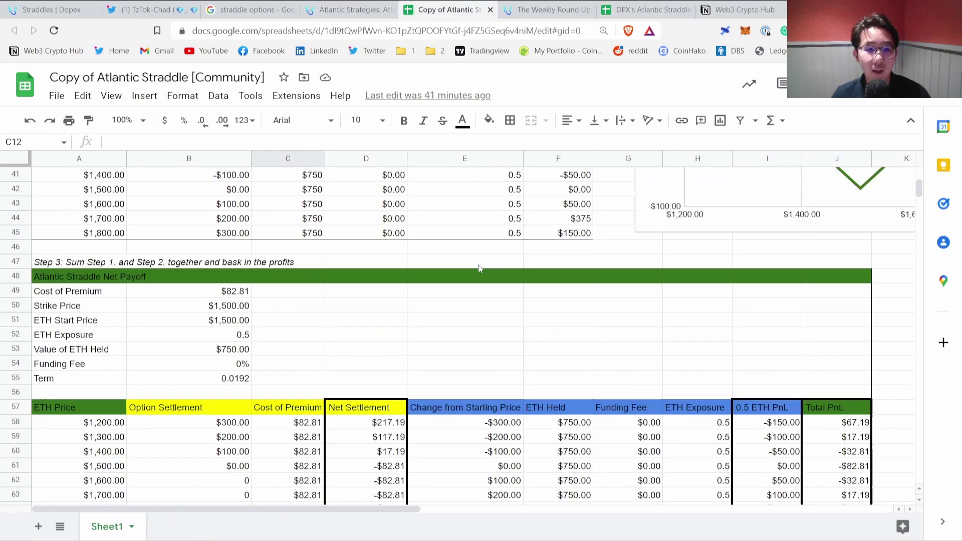
scroll(499, 253, down, 8)
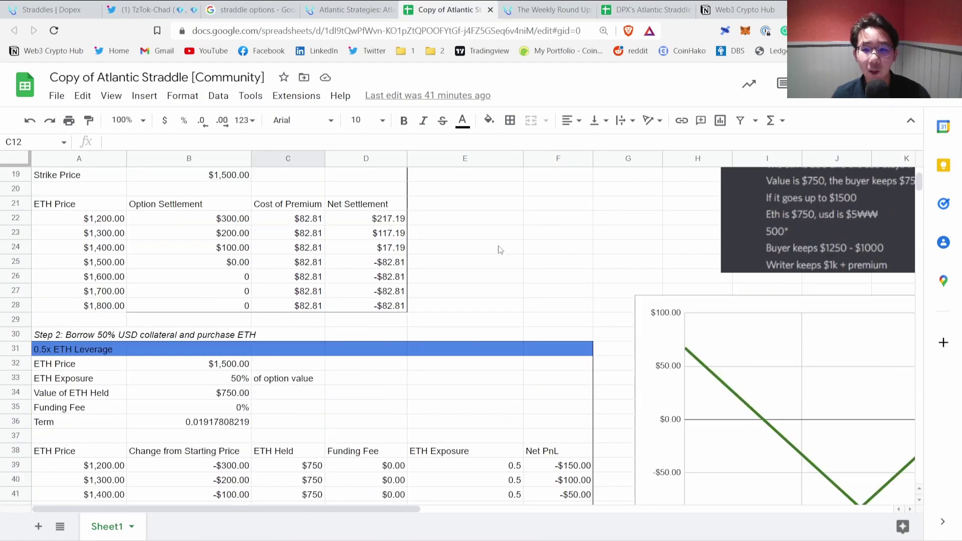
- Examine the colour legend for option price, input variables and P/L in DPX's Atlantic Straddles P/L Calculator
key(ctrl+7)
click(562, 179)
click(574, 193)
key(Right)
key(Right)
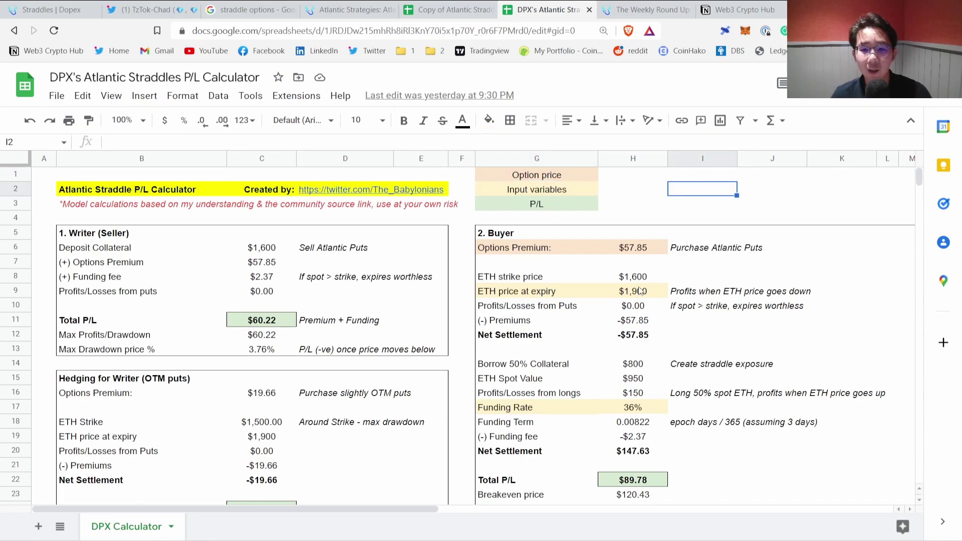
click(639, 291)
click(563, 205)
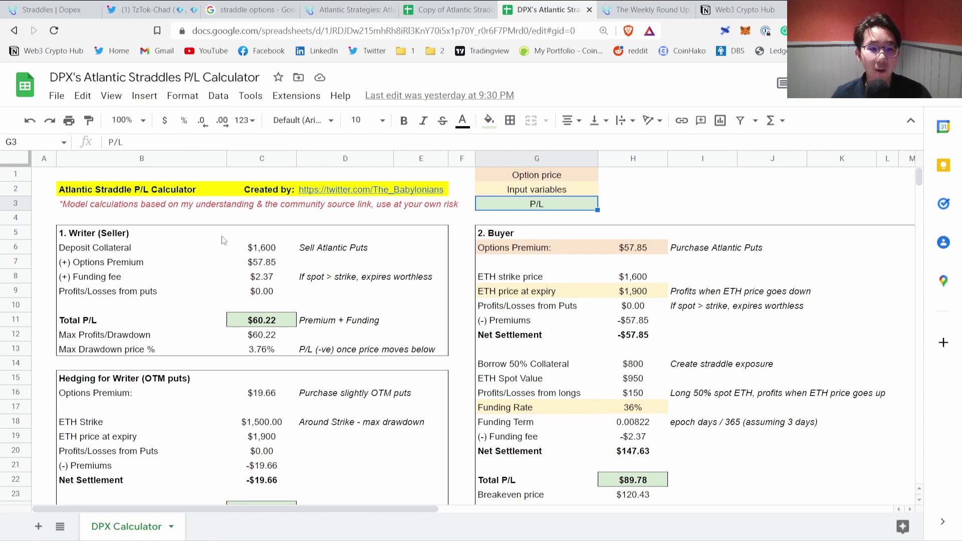
- Look through the calculator's Writer and Buyer sections and the writer's OTM puts and GMX Perps hedging sections
click(192, 238)
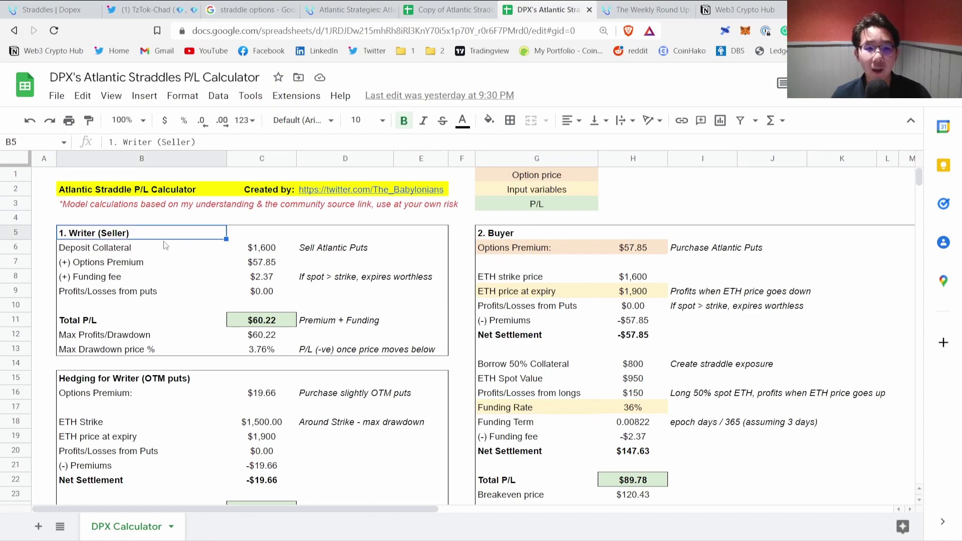
click(505, 248)
scroll(223, 311, down, 3)
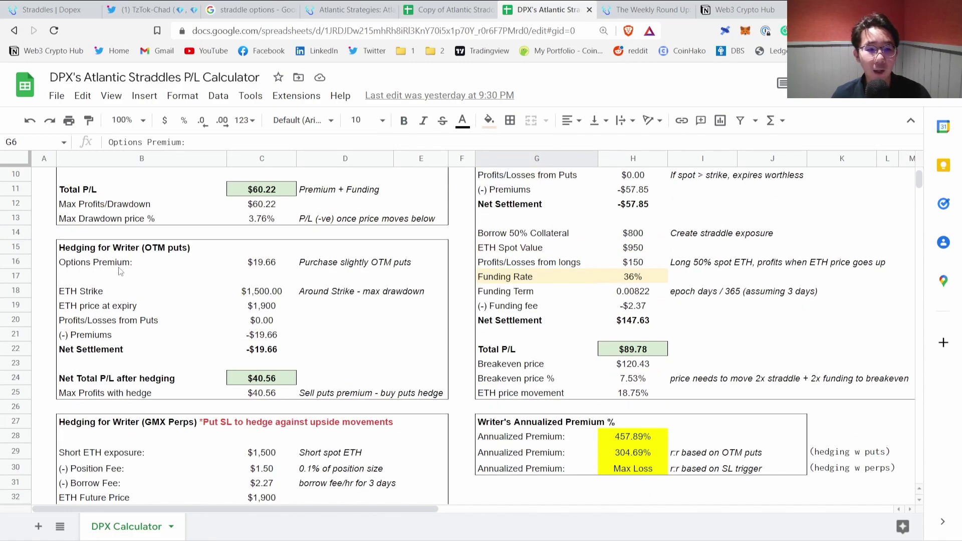
drag(119, 251, 123, 263)
scroll(181, 265, down, 1)
click(180, 266)
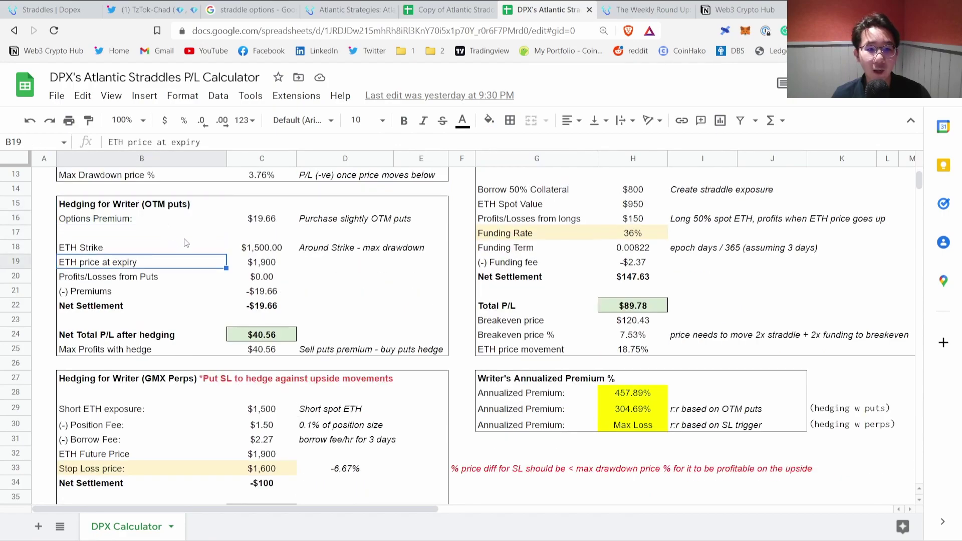
scroll(185, 243, up, 2)
scroll(167, 294, down, 1)
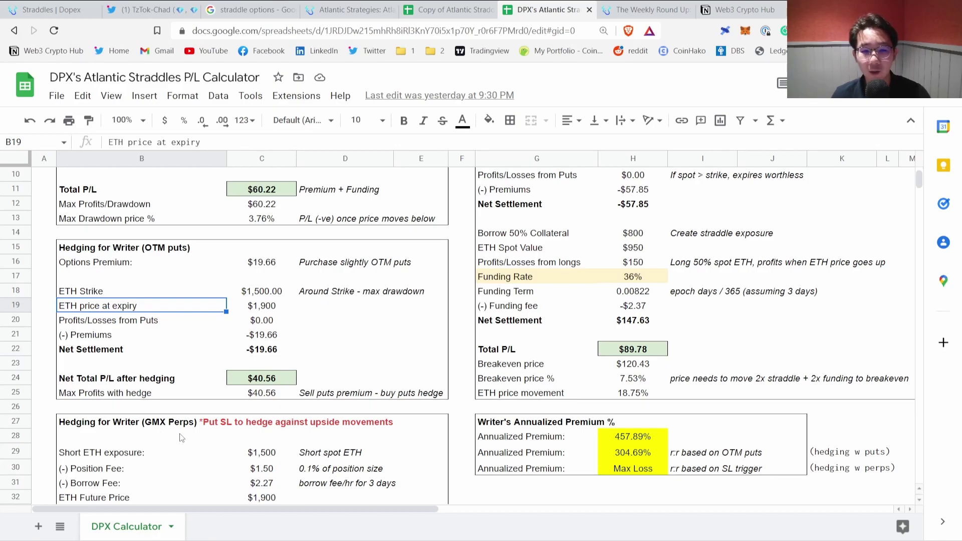
scroll(182, 437, up, 3)
- Look at the Web3 Crypto Hub page, and check the file options of the P/L calculator spreadsheet
click(742, 10)
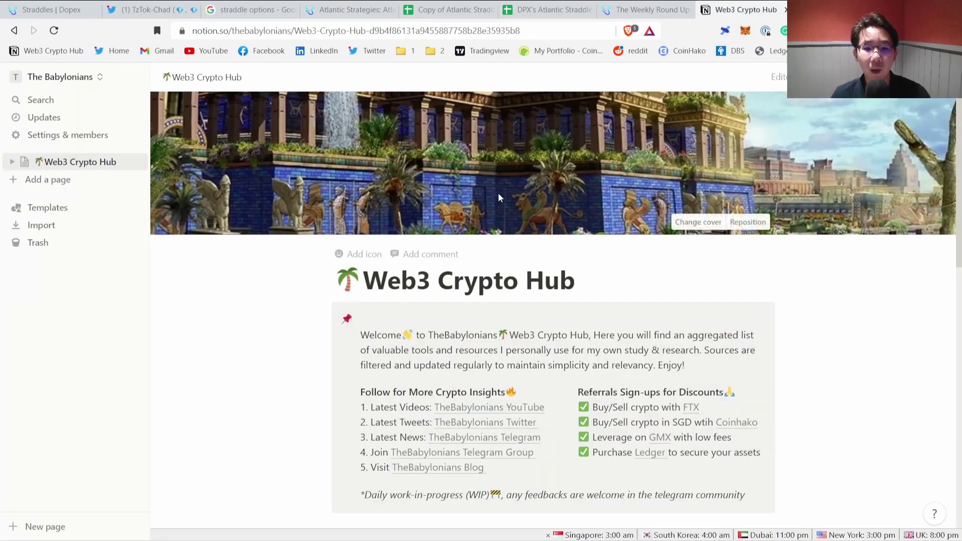
click(546, 9)
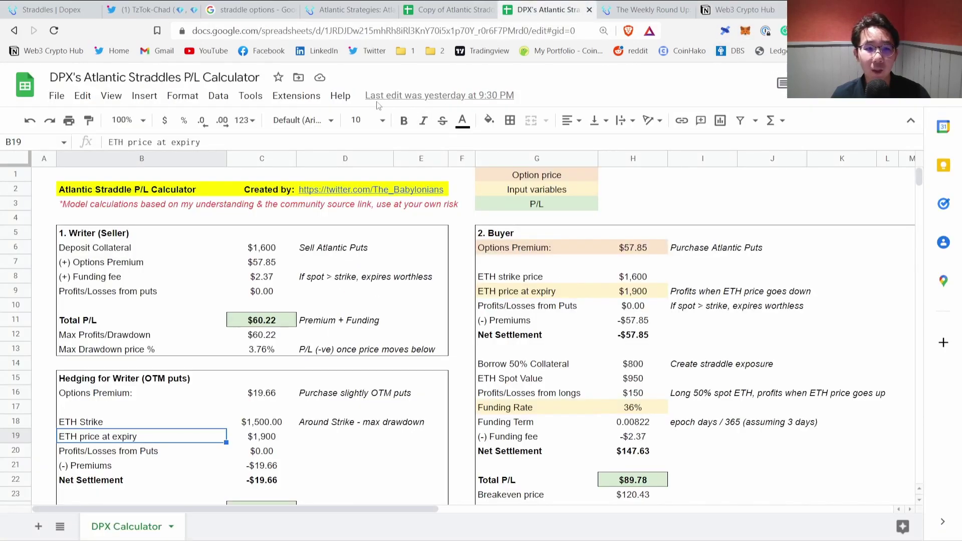
click(57, 95)
click(460, 219)
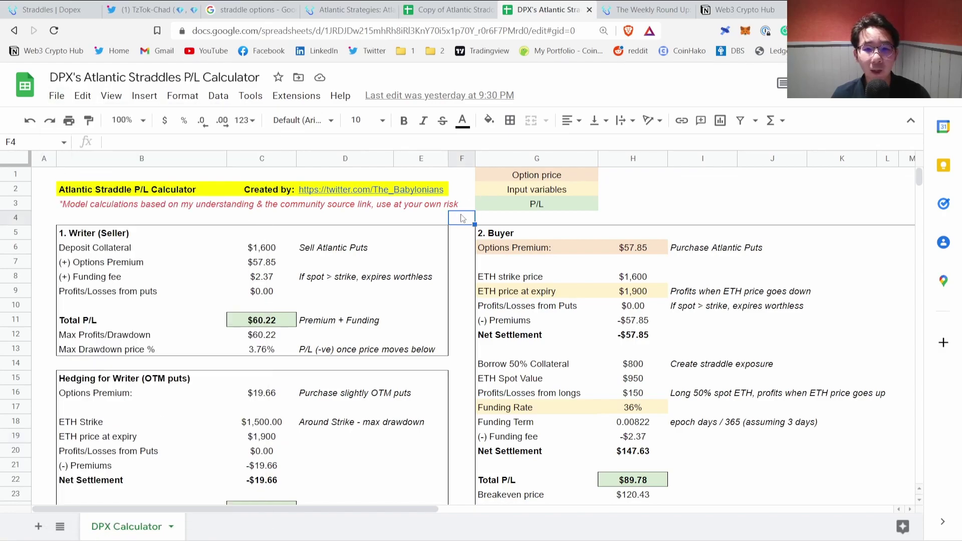
click(317, 325)
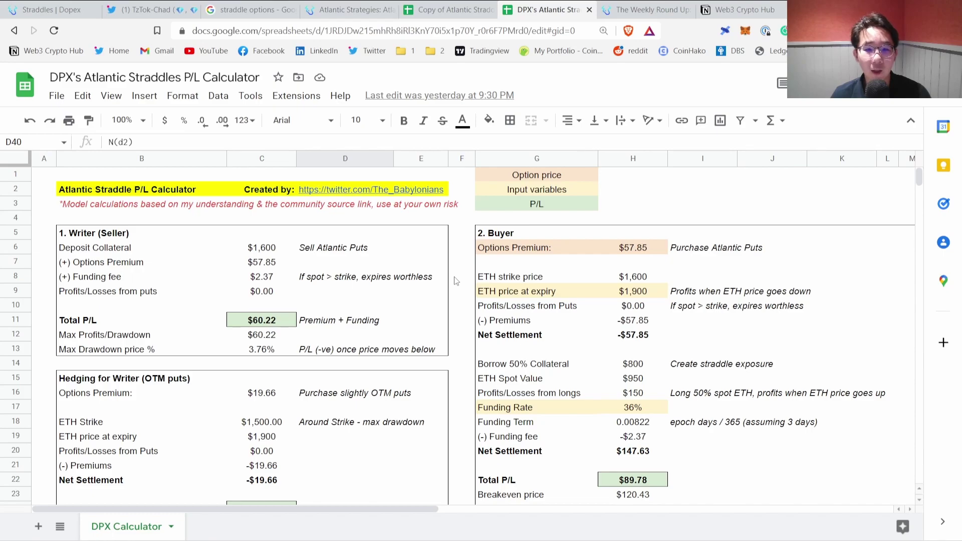
- Examine the stock price, strike price and option premium formula in the Black-Scholes Pricing (ATM) table
scroll(456, 280, down, 9)
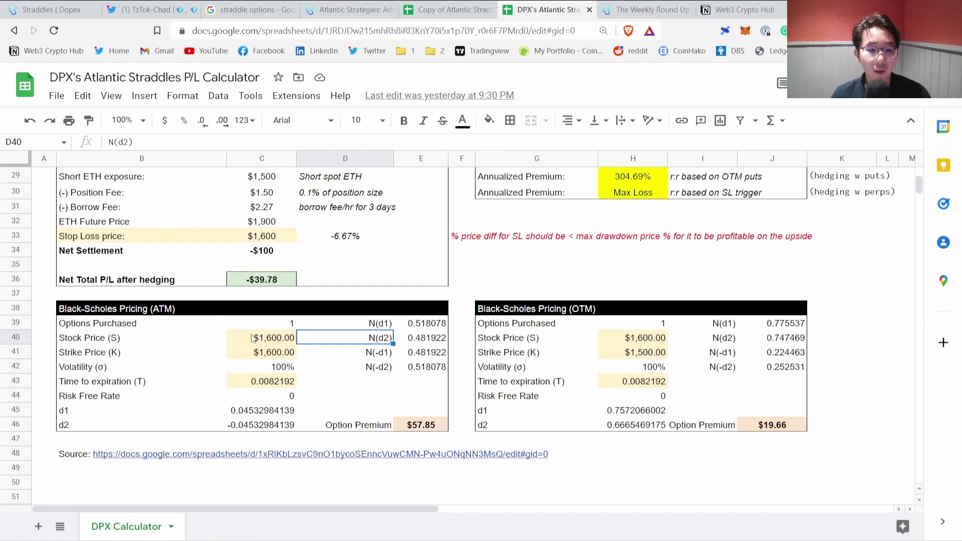
click(252, 339)
click(289, 354)
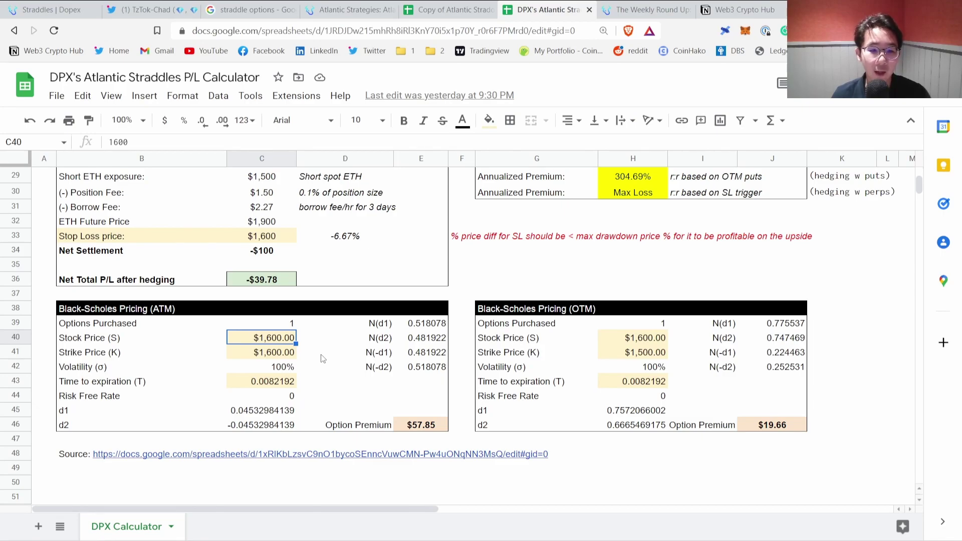
click(283, 354)
click(369, 397)
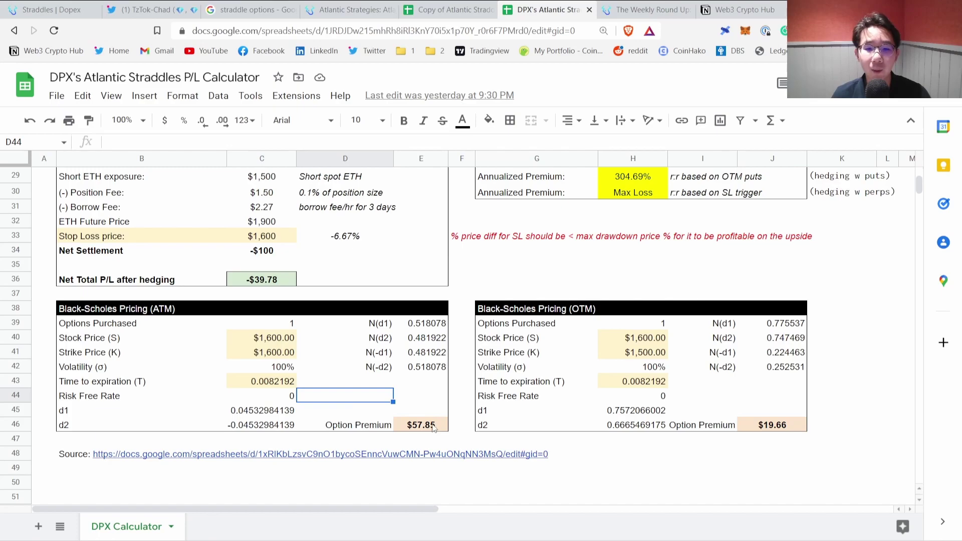
click(432, 424)
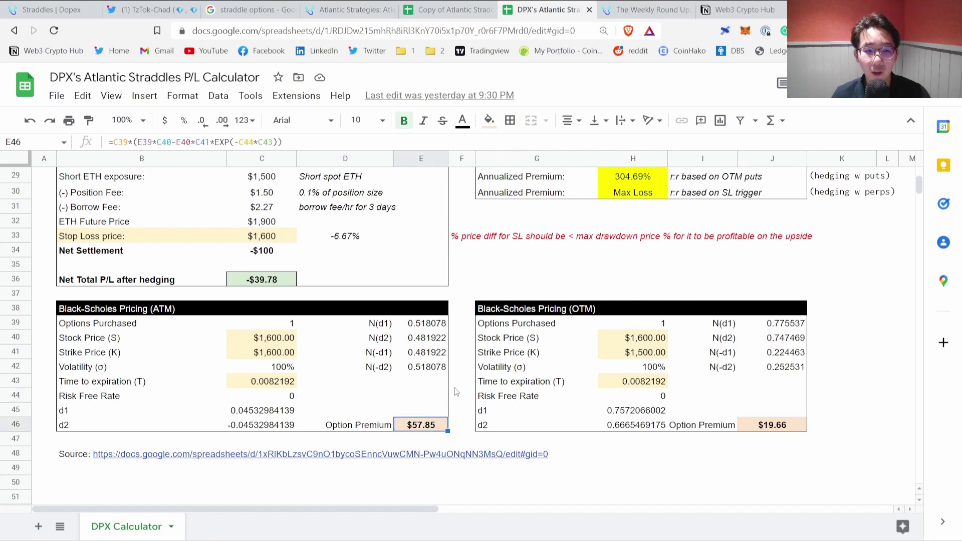
- Consult the Atlantic straddles article and inspect the calculator's writer collateral, options premium and funding fee cells
key(ctrl+4)
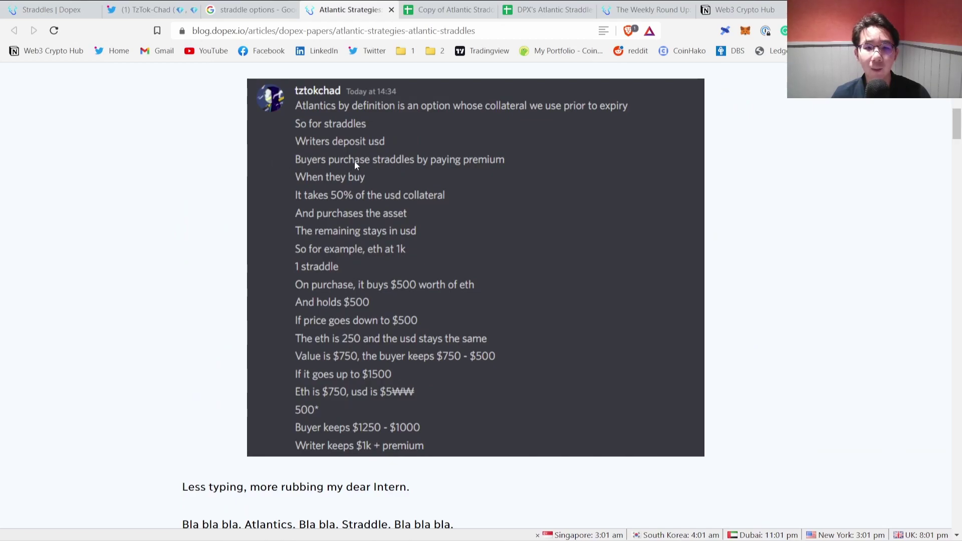
click(527, 7)
click(177, 265)
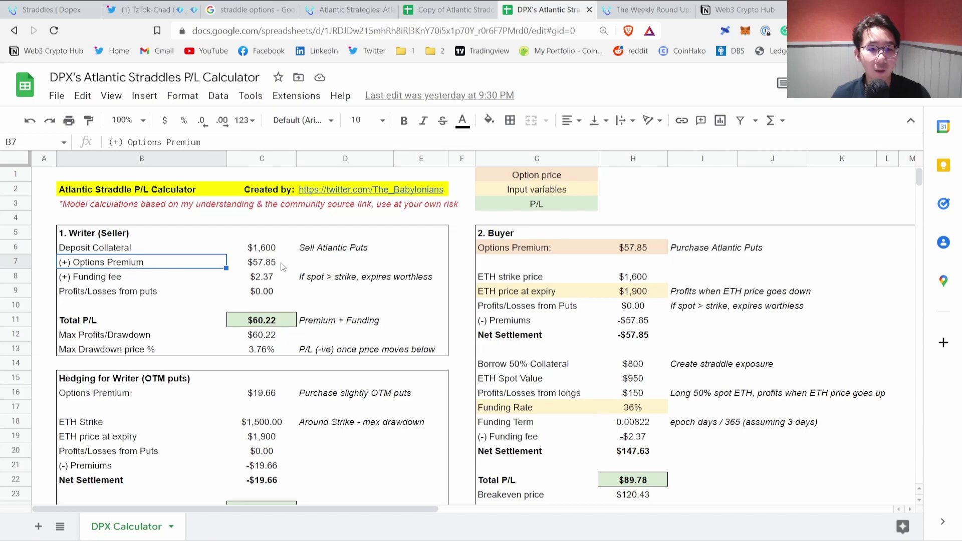
click(268, 253)
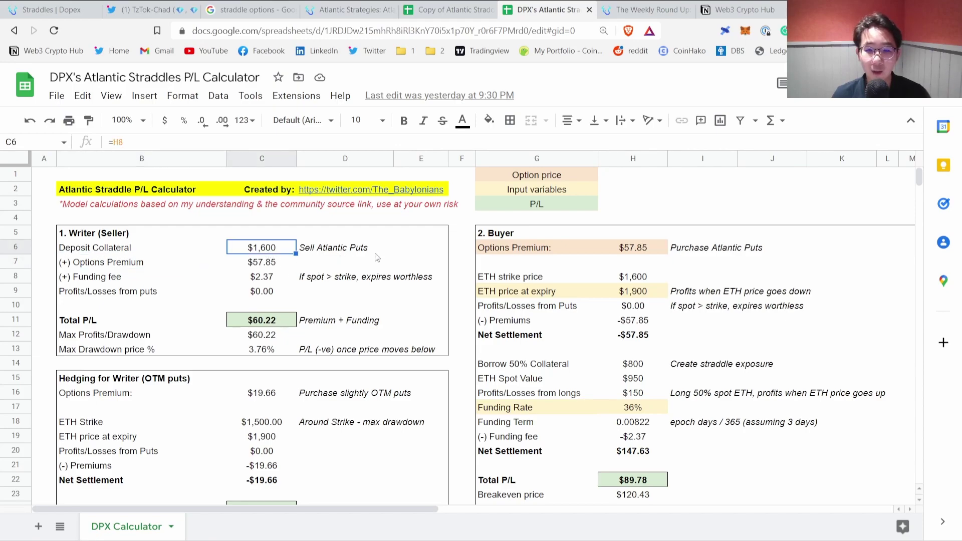
click(525, 251)
click(617, 252)
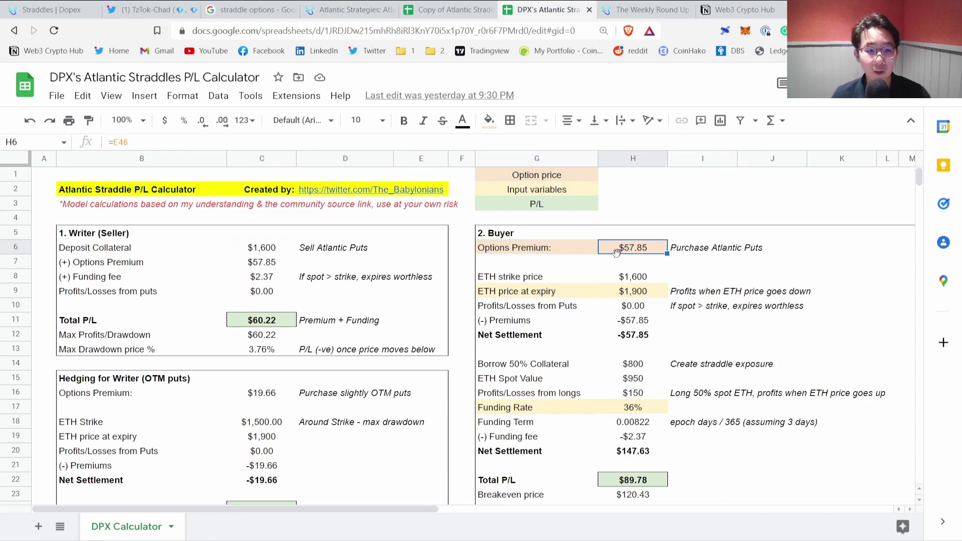
click(153, 261)
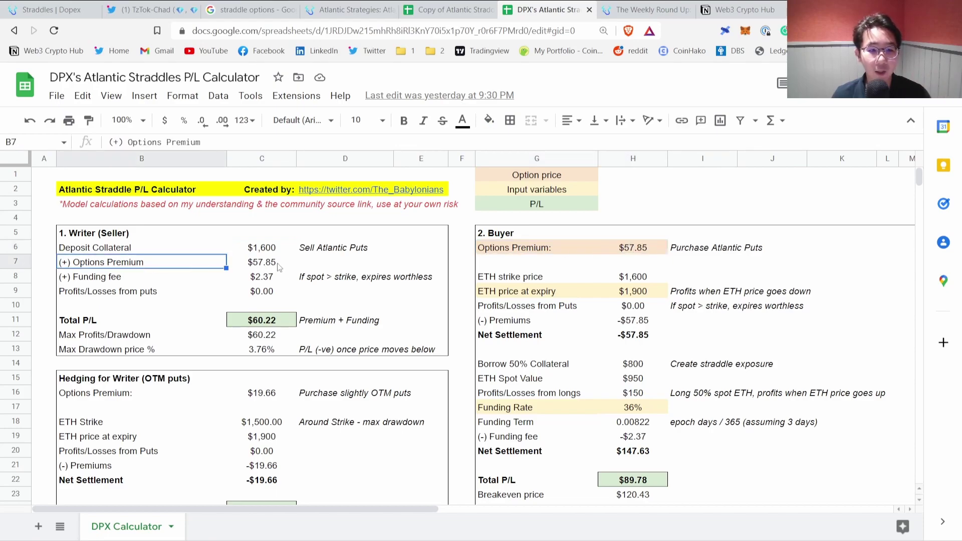
click(270, 265)
click(270, 276)
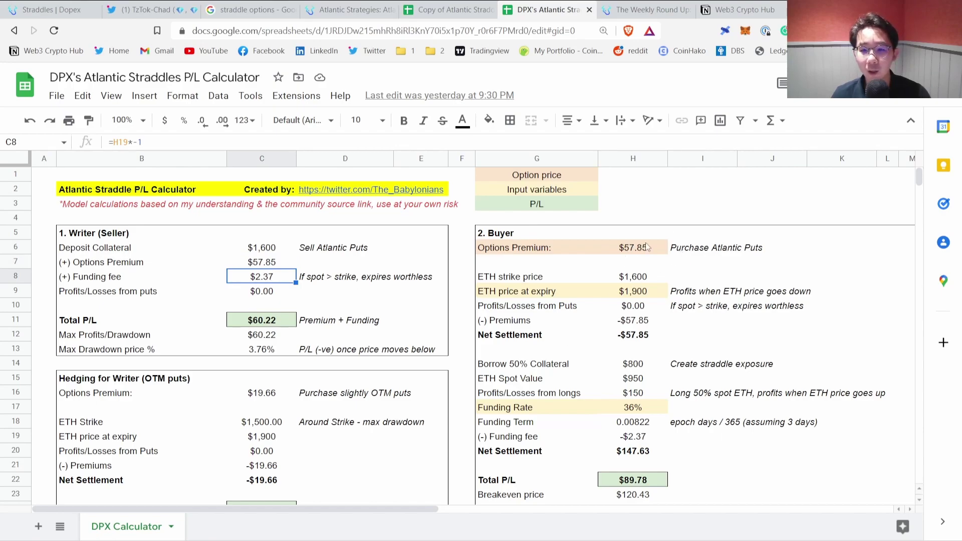
- Set the ETH price at expiry in the Buyer section to 2000 and check the buyer's Total P/L
click(648, 247)
click(636, 278)
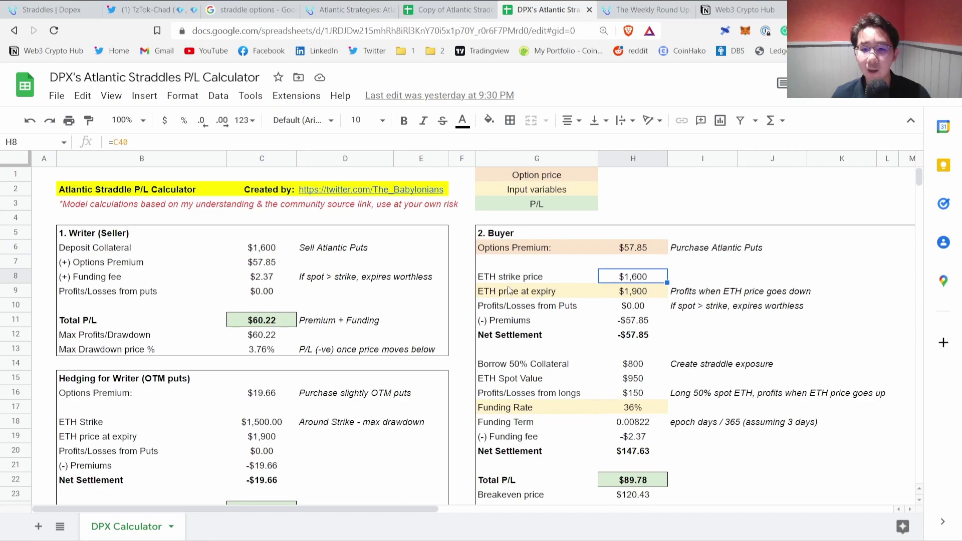
click(646, 292)
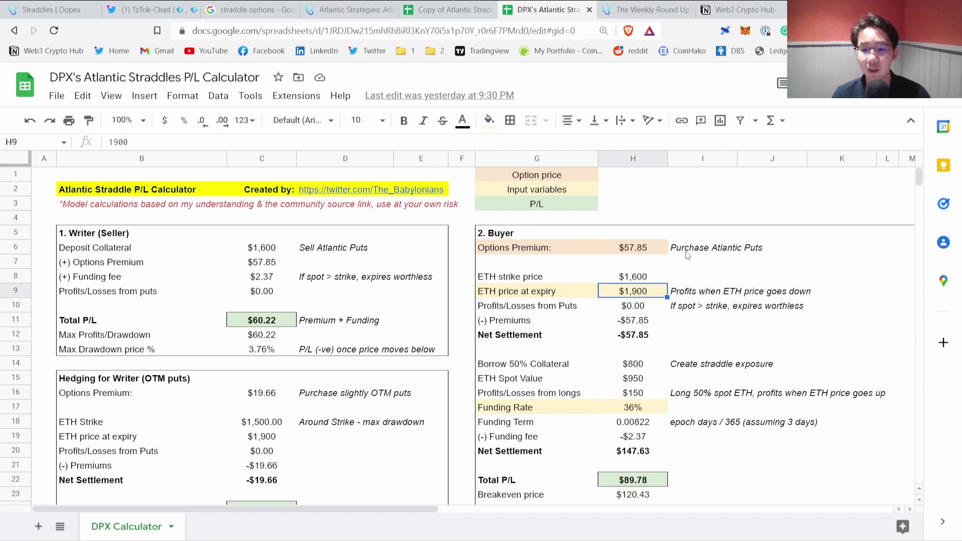
text(2000)
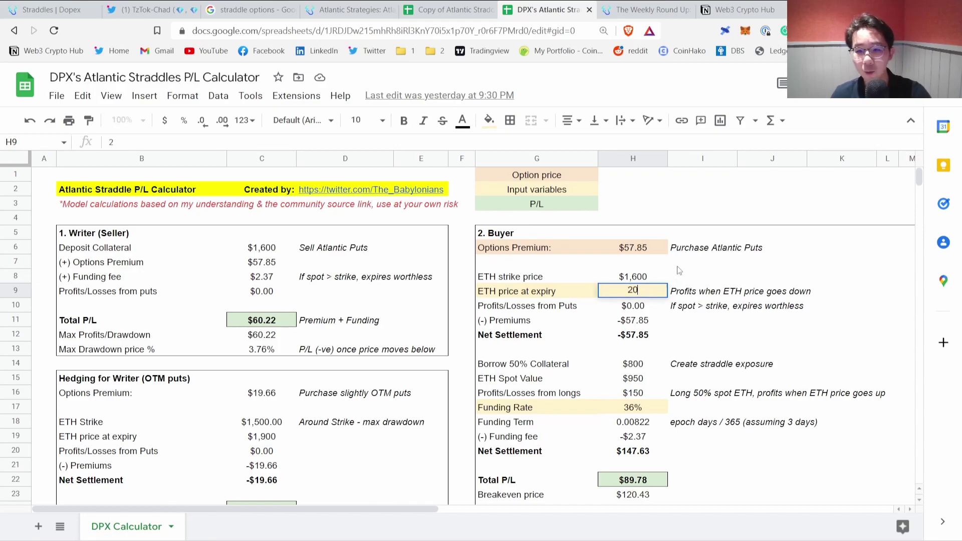
key(Return)
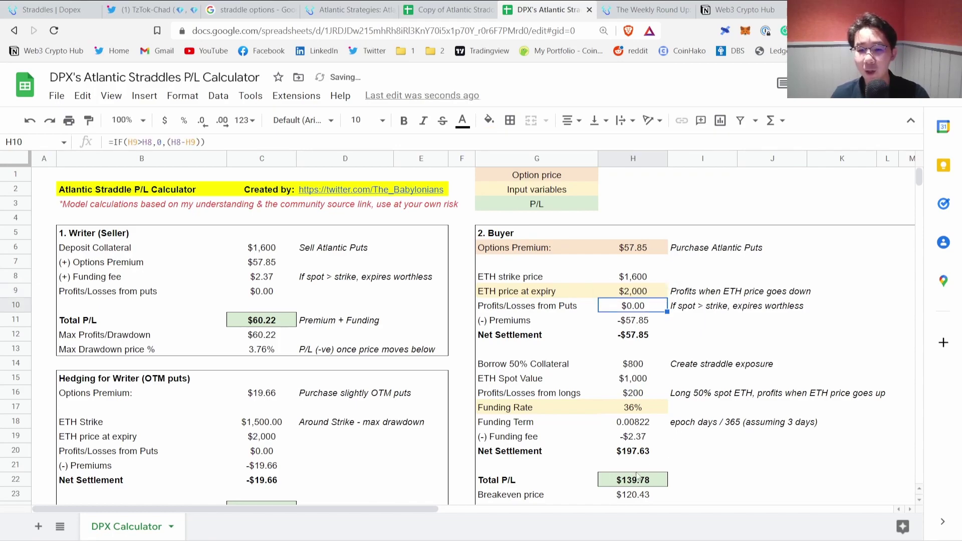
click(635, 479)
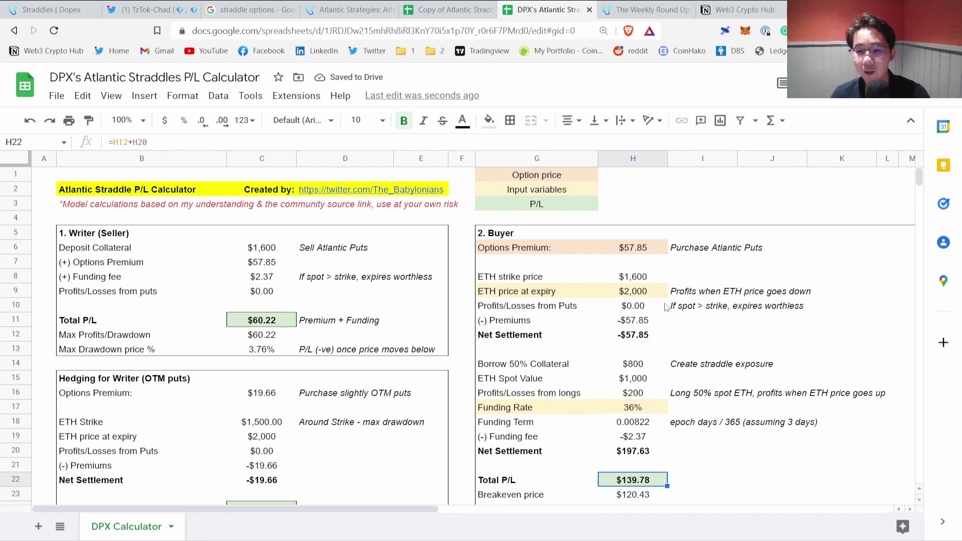
- Examine the buyer's ETH price at expiry and the premiums deducted from the put side of the straddle
click(706, 336)
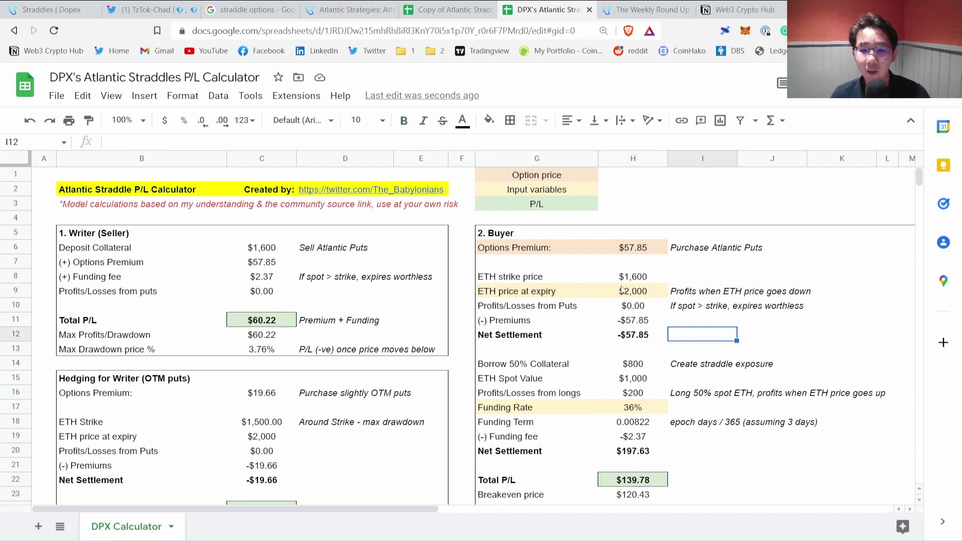
click(637, 338)
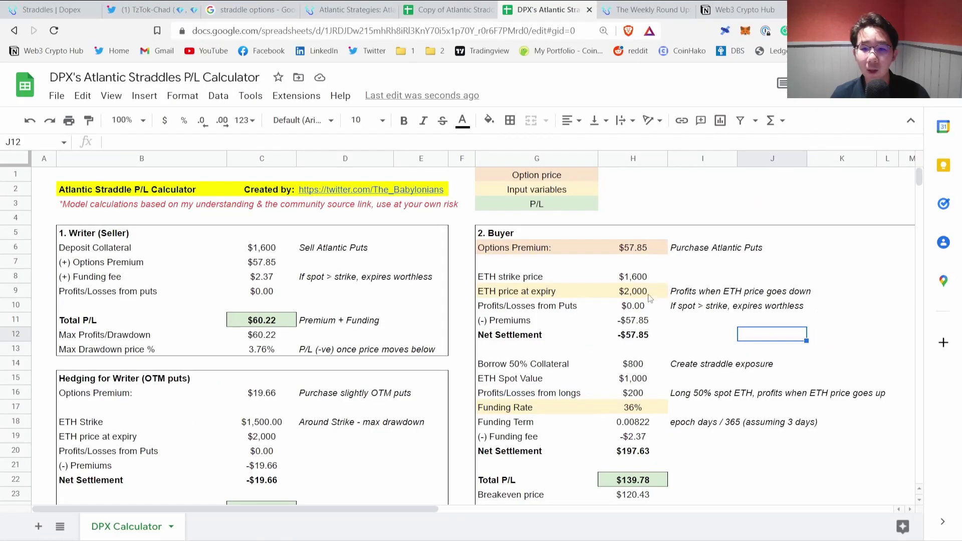
click(648, 295)
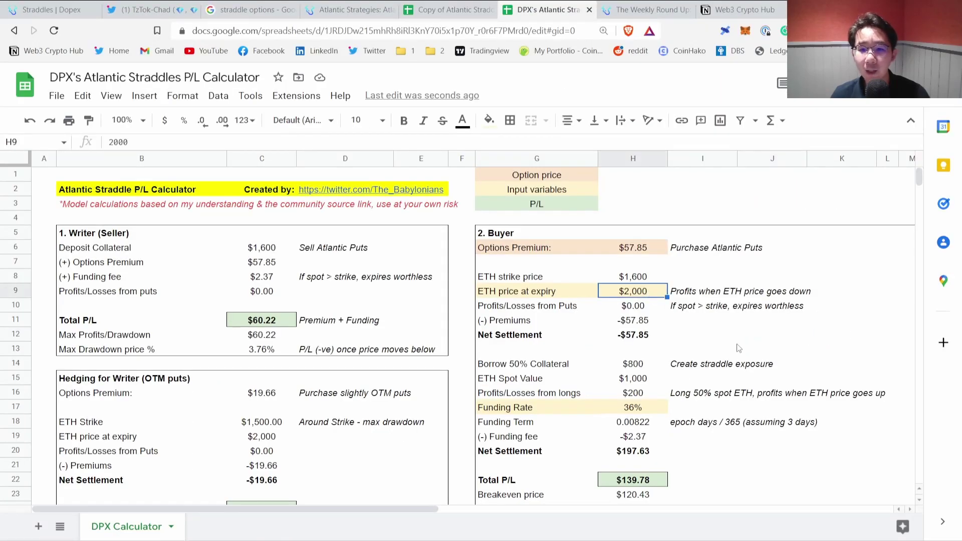
click(735, 337)
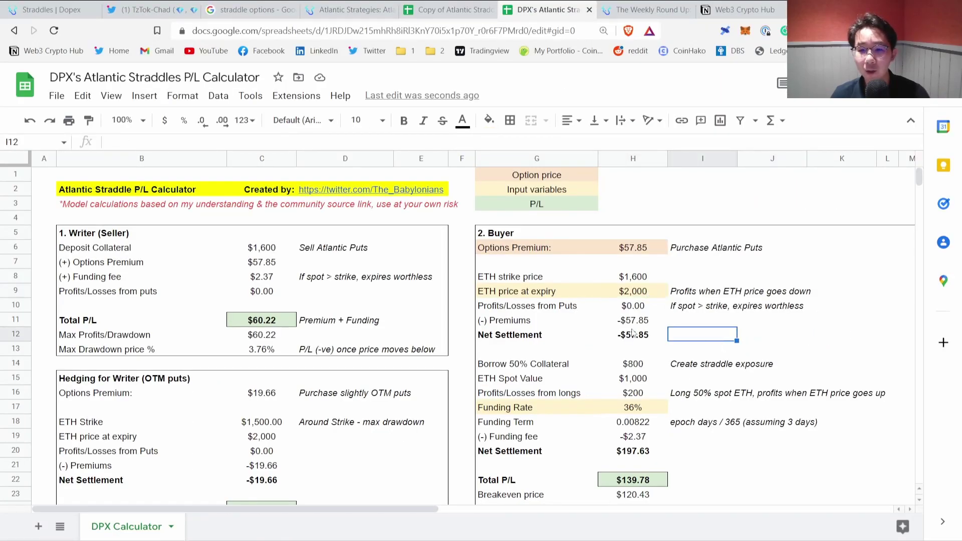
click(657, 325)
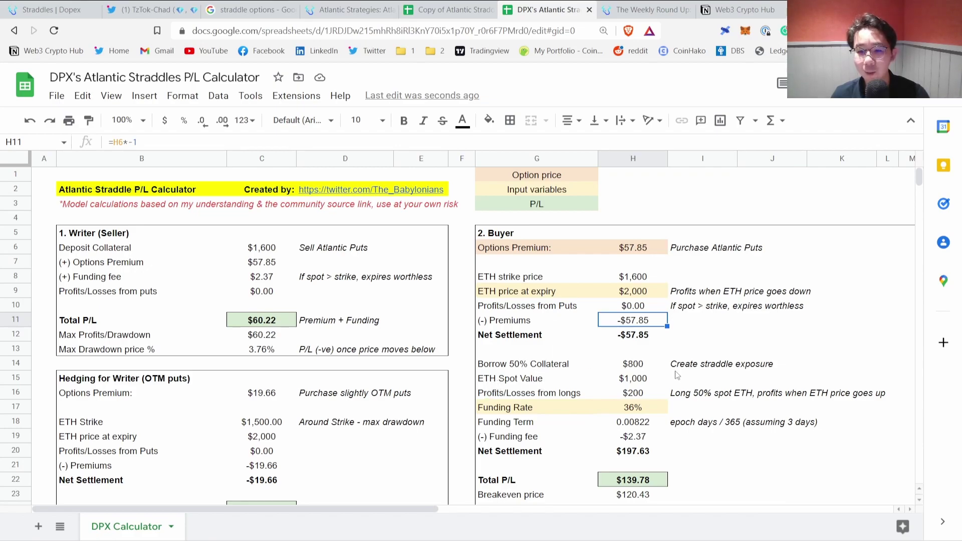
- Inspect the buyer's long-side cells: ETH spot value, profits from longs, funding rate, funding term and net settlement
click(654, 378)
click(626, 396)
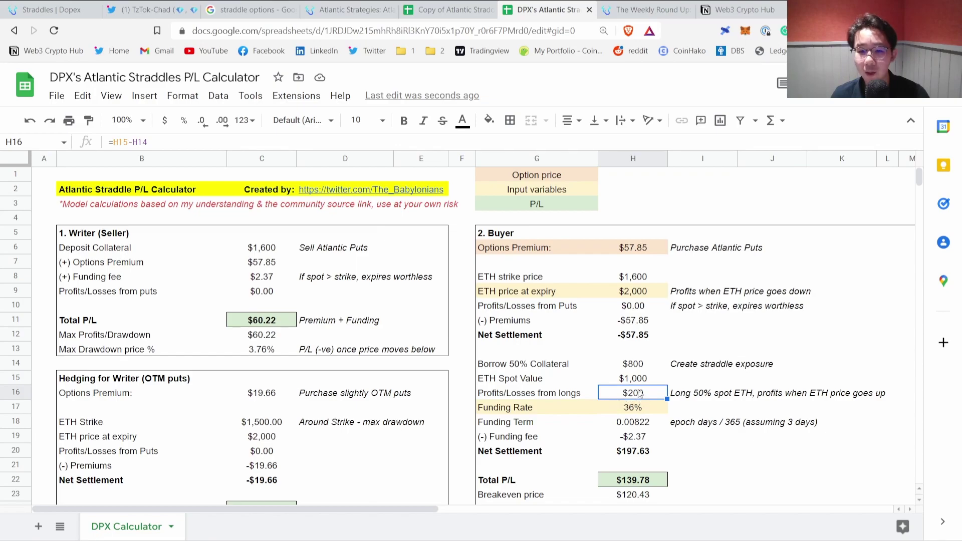
click(643, 408)
click(643, 425)
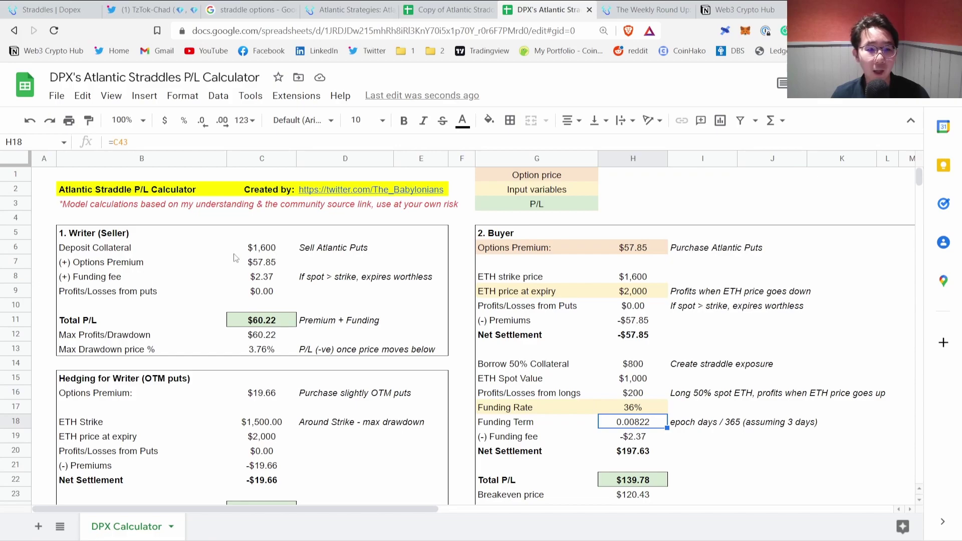
click(647, 454)
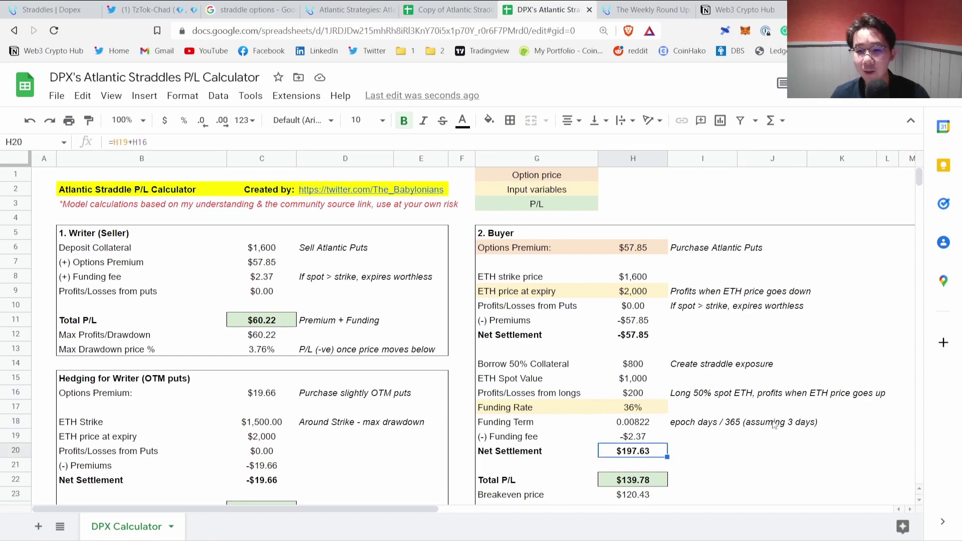
- Compare the buyer's long-side and put-side Net Settlement rows and check how they feed the Total P/L
drag(537, 455, 606, 453)
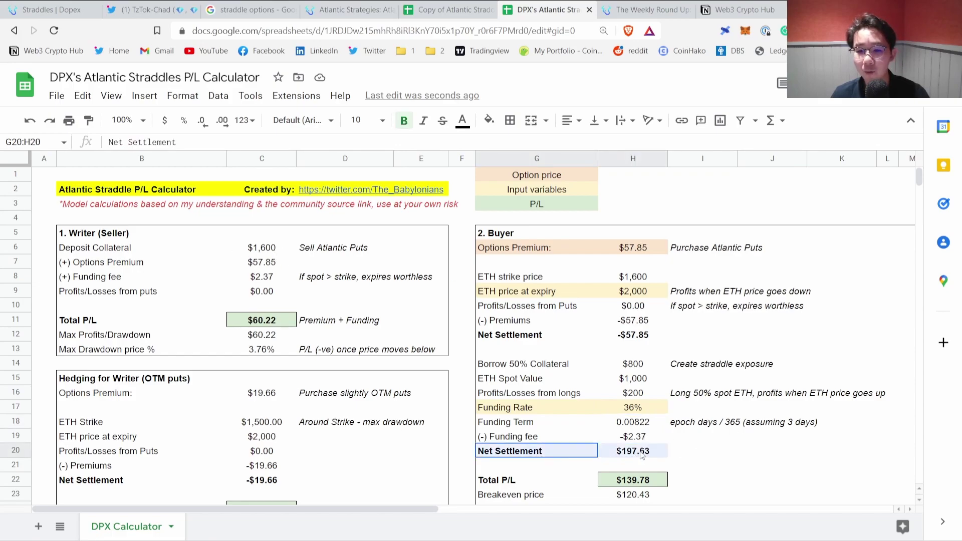
click(782, 381)
drag(536, 335, 646, 336)
click(771, 436)
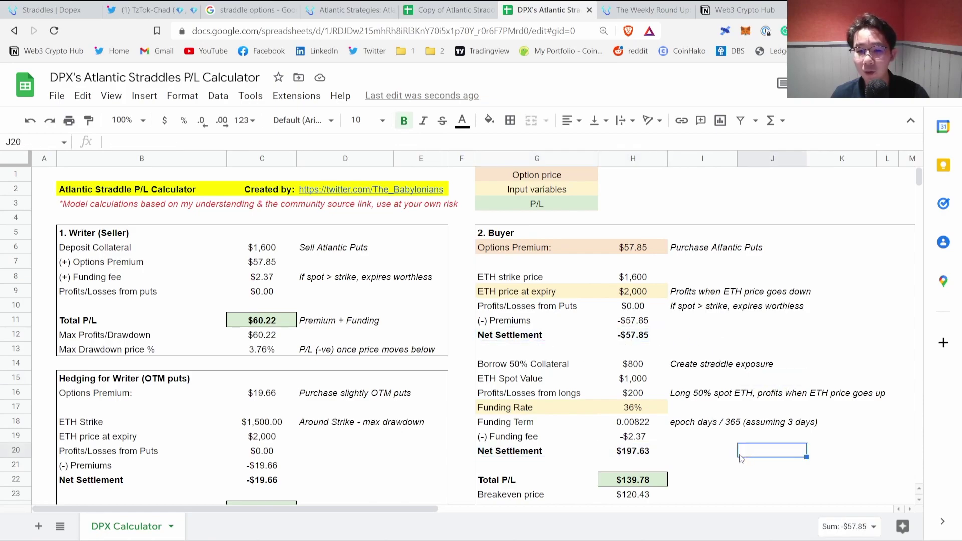
click(645, 478)
scroll(771, 391, down, 1)
click(771, 393)
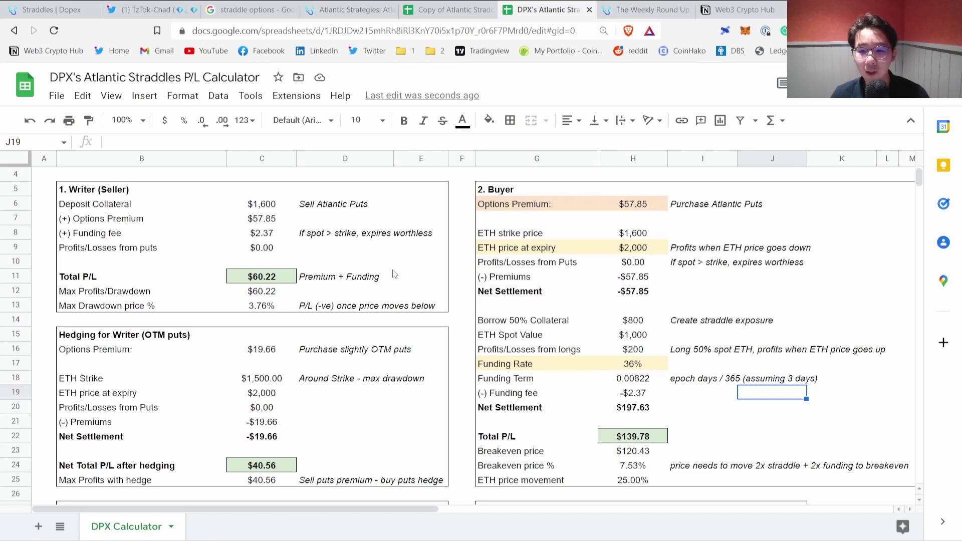
- Examine the buyer's breakeven price formula alongside the ETH strike price, price at expiry and Total P/L
click(615, 449)
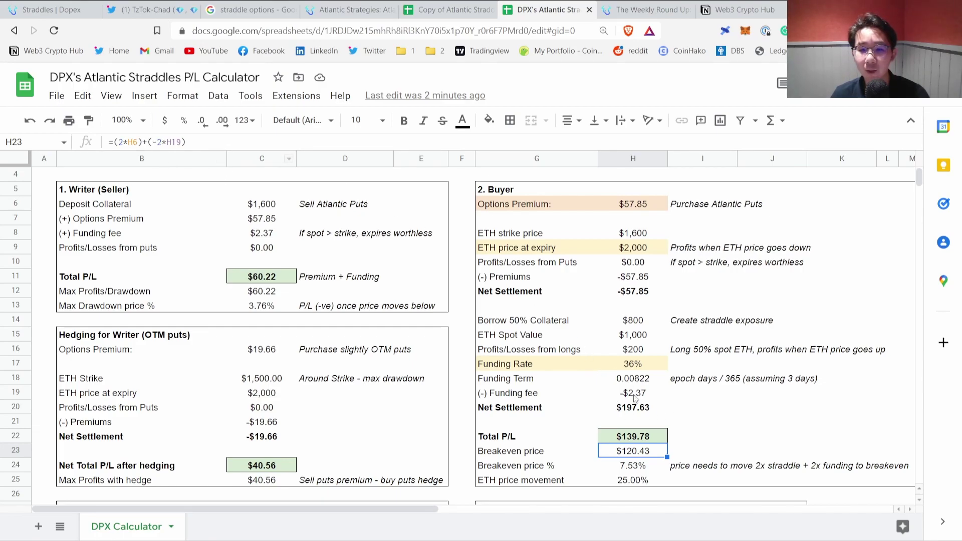
click(733, 425)
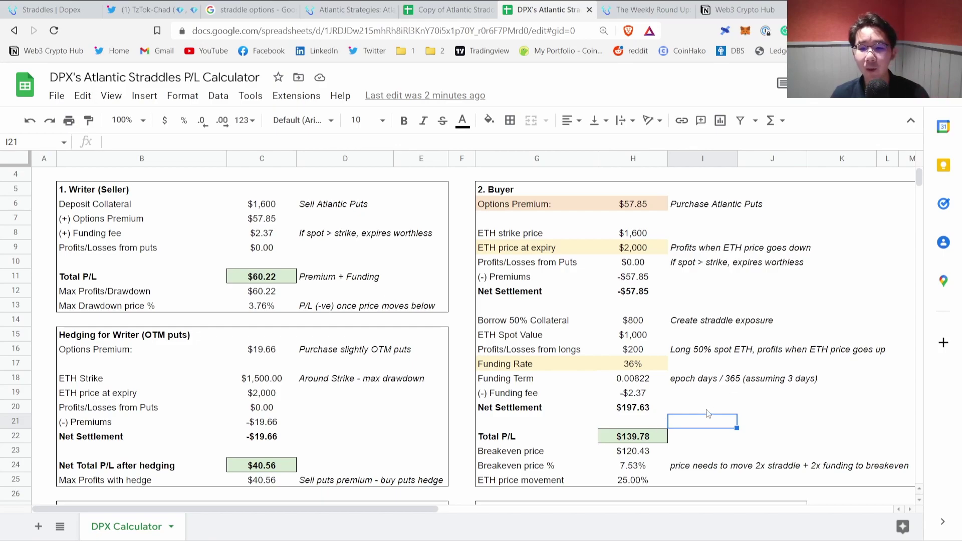
click(767, 407)
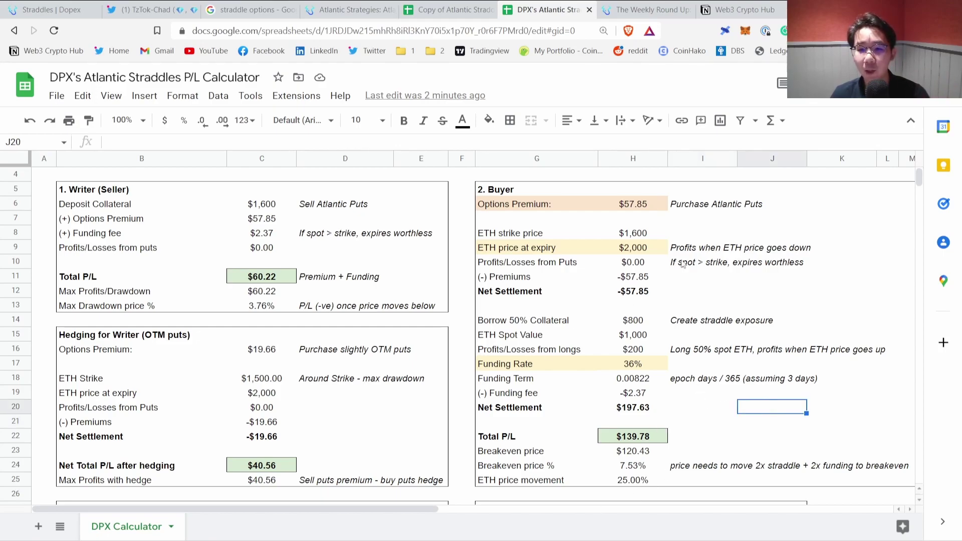
click(644, 238)
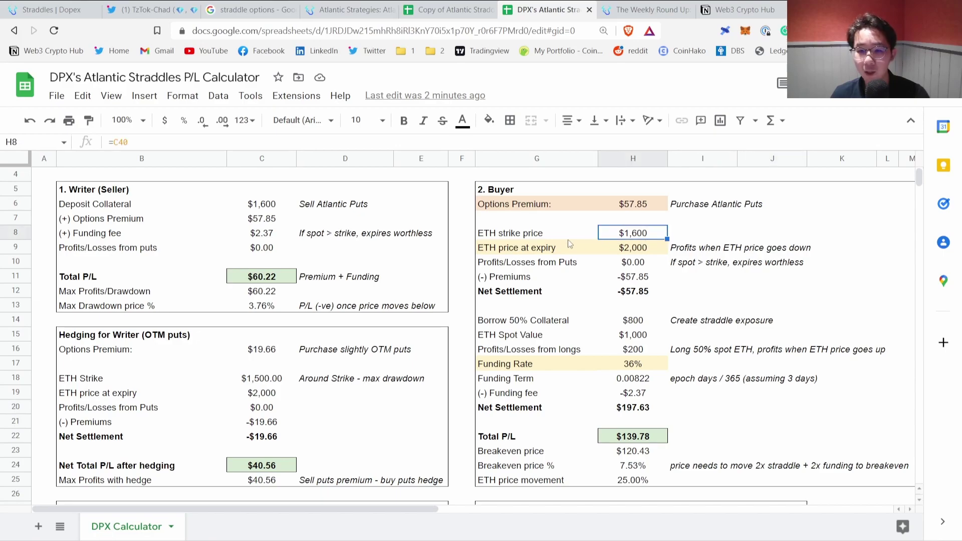
click(645, 251)
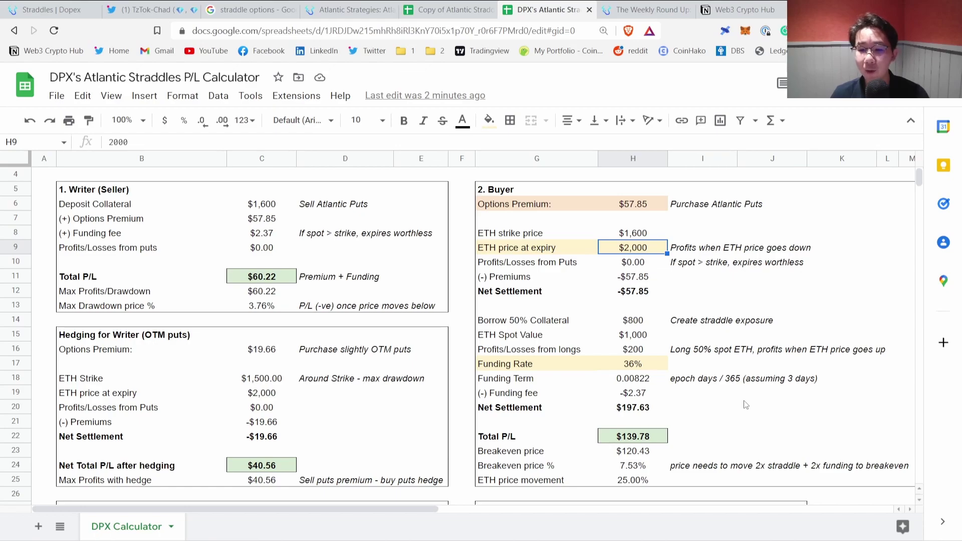
click(785, 436)
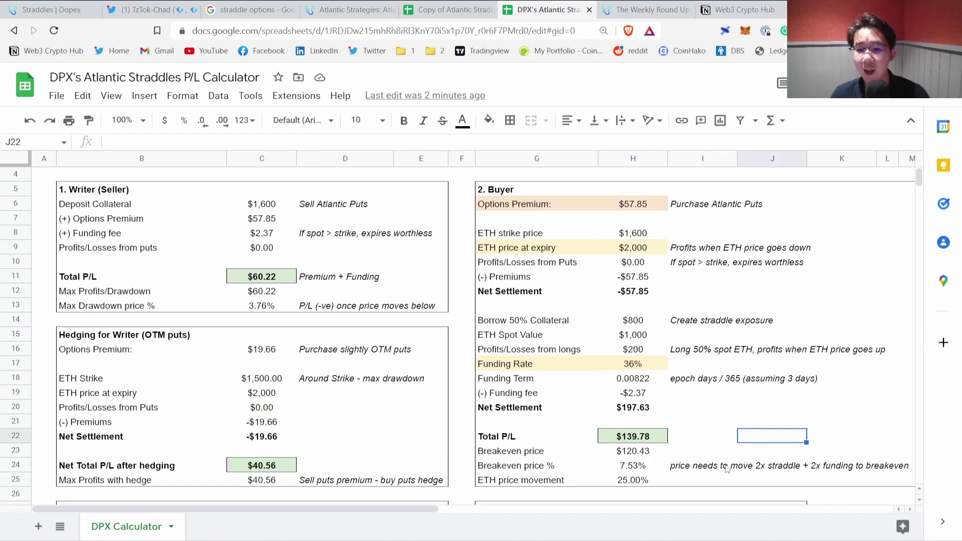
click(651, 438)
click(787, 407)
- Set the buyer's ETH price at expiry to 1650 and check the price movement, breakeven percentage and Total P/L
click(643, 252)
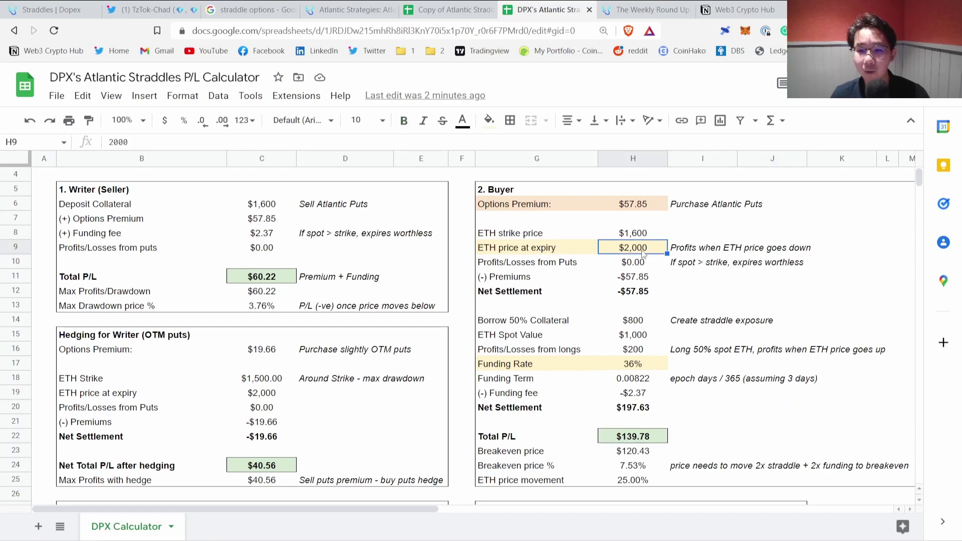
text(1650)
key(Return)
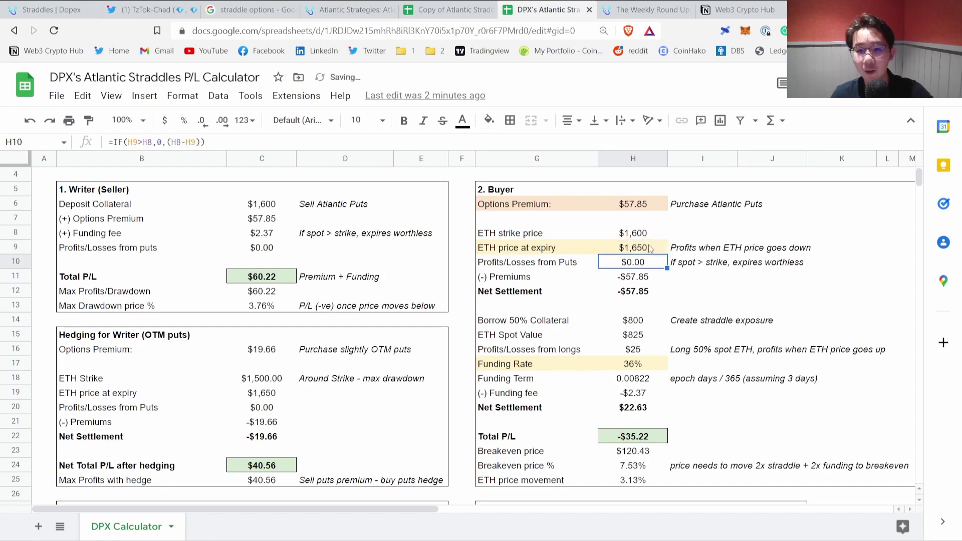
click(633, 482)
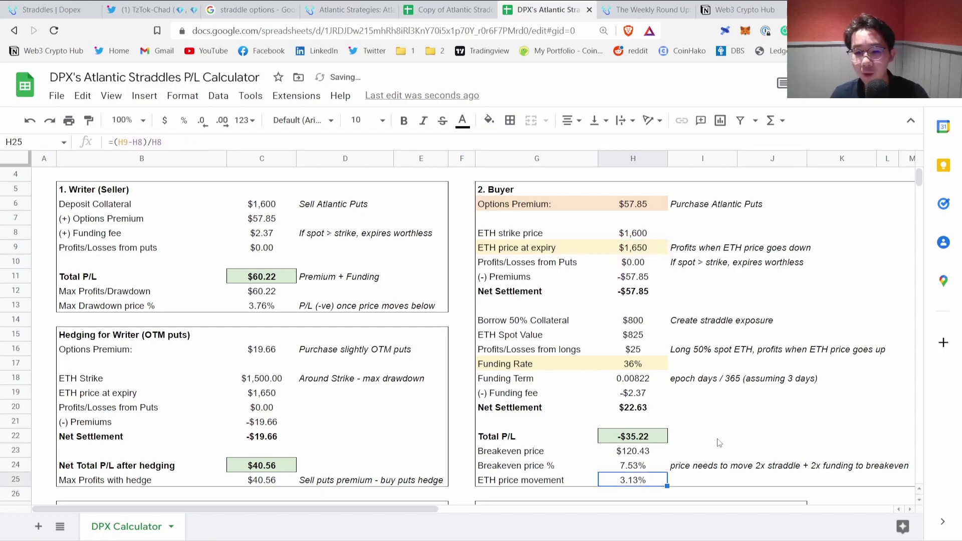
click(643, 469)
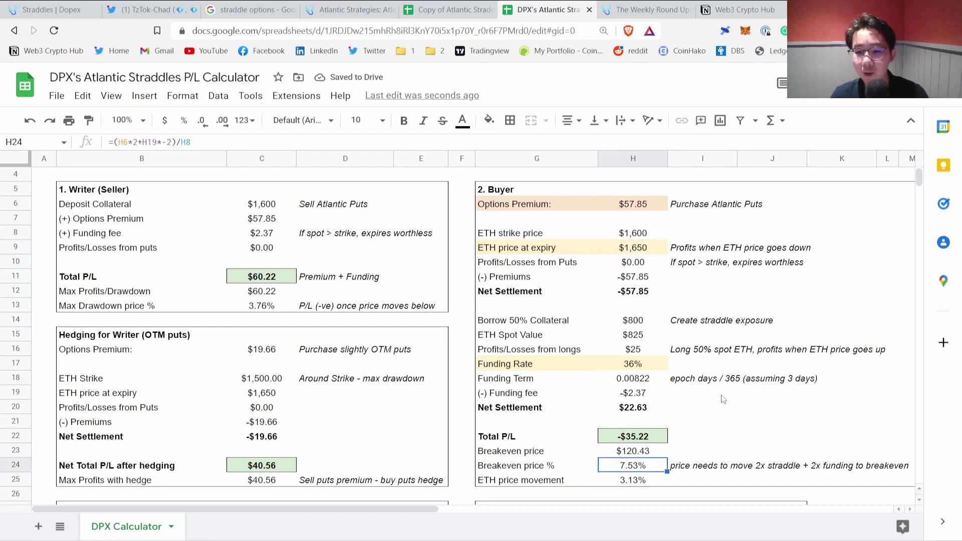
key(Up)
key(Up)
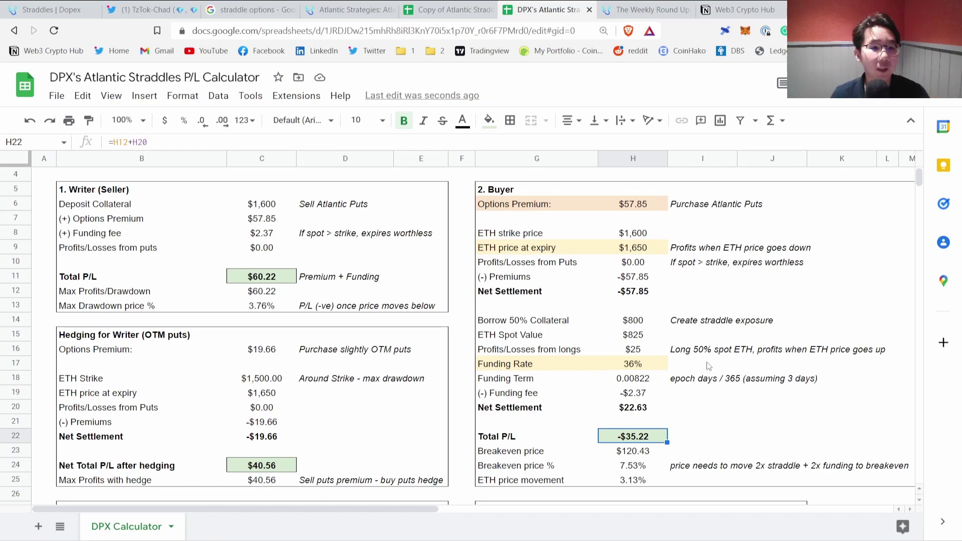
- Inspect the Writer section's deposit collateral, options premium, puts profit/loss, Total P/L and max drawdown price percentage
click(213, 204)
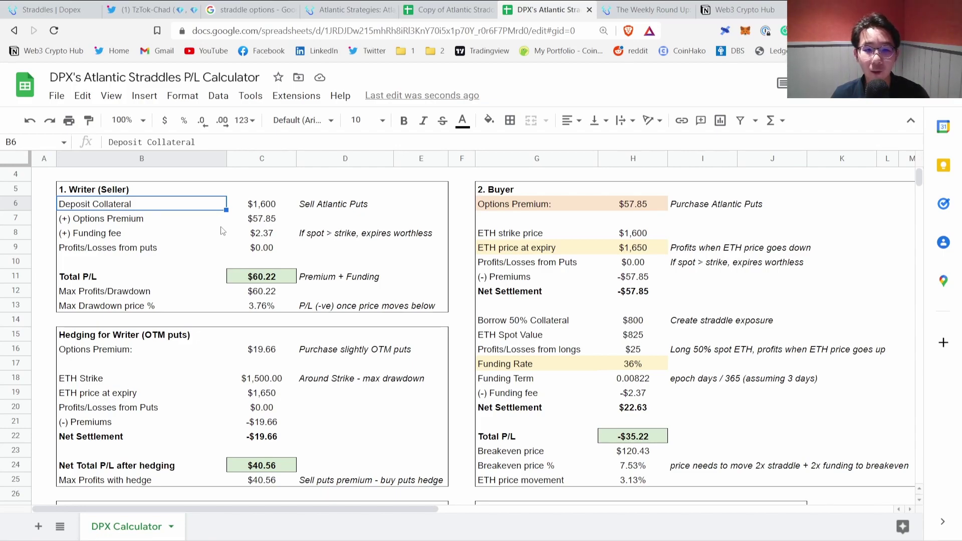
click(261, 248)
click(622, 249)
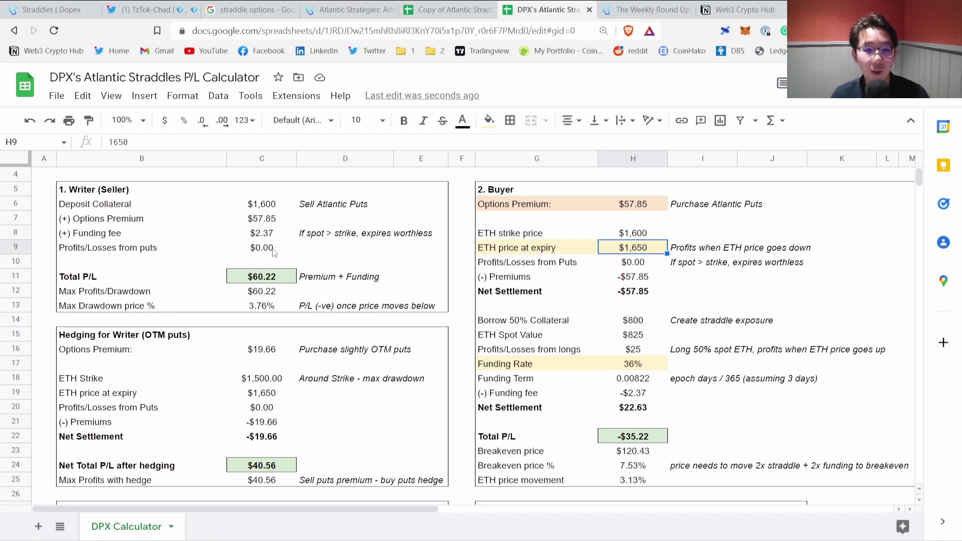
click(289, 222)
click(272, 279)
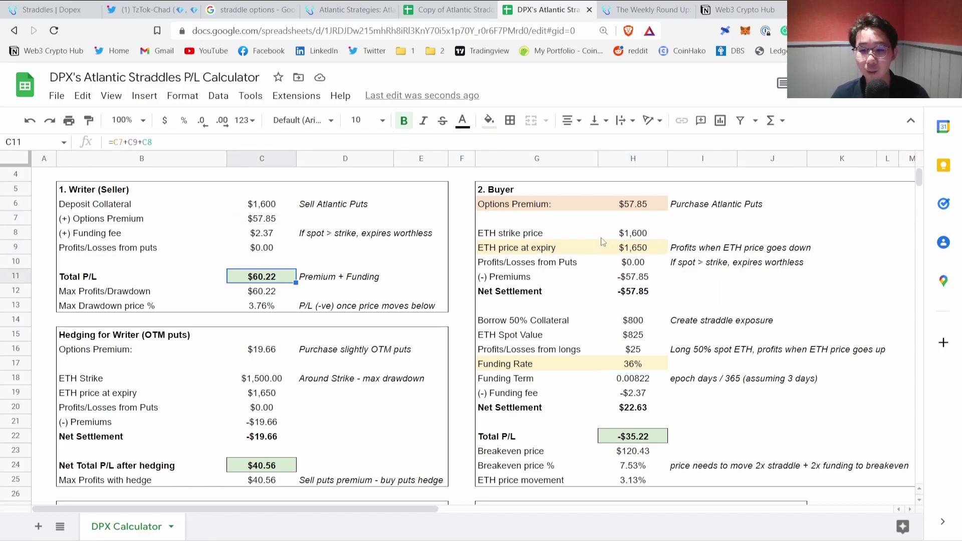
click(381, 237)
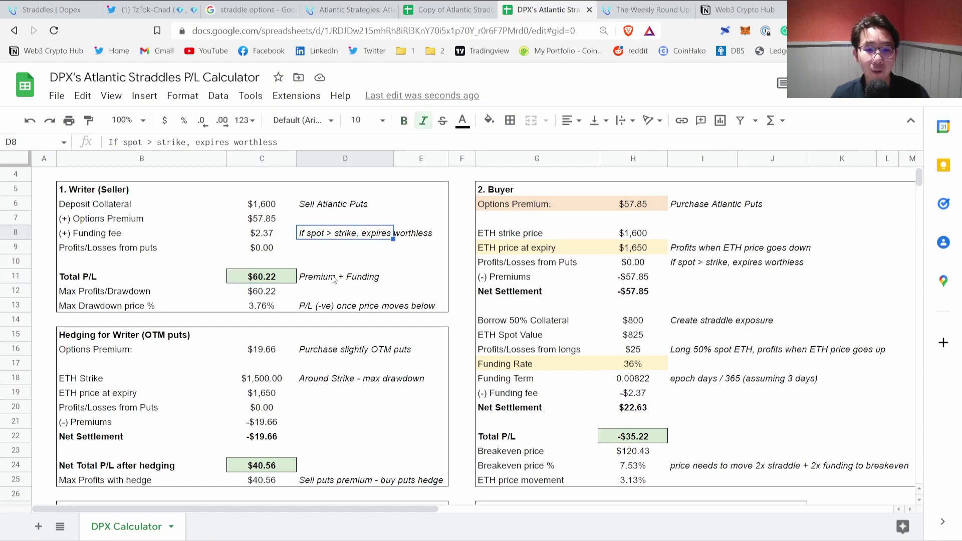
click(260, 308)
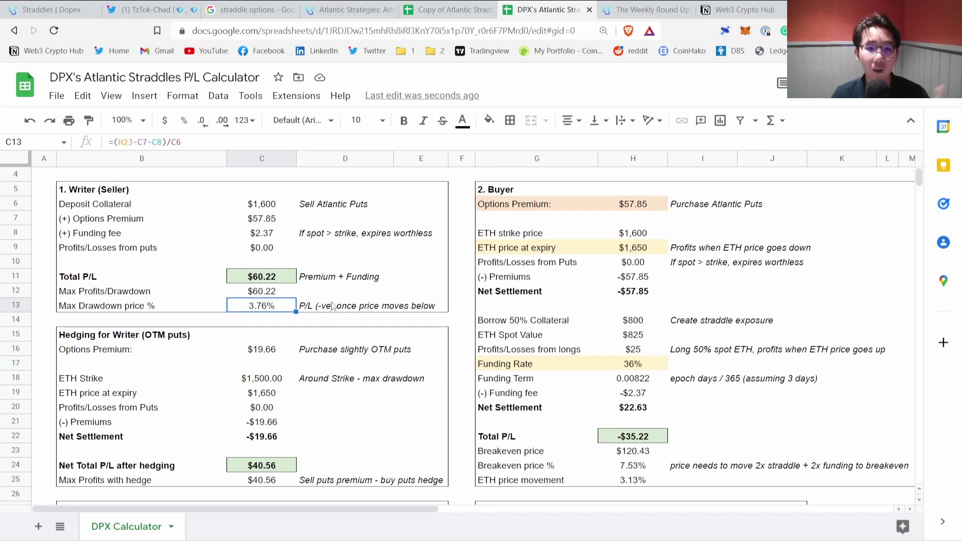
- Set the ETH price at expiry to 500 and check the writer's Total P/L, deposit collateral and max profits/drawdown
click(646, 248)
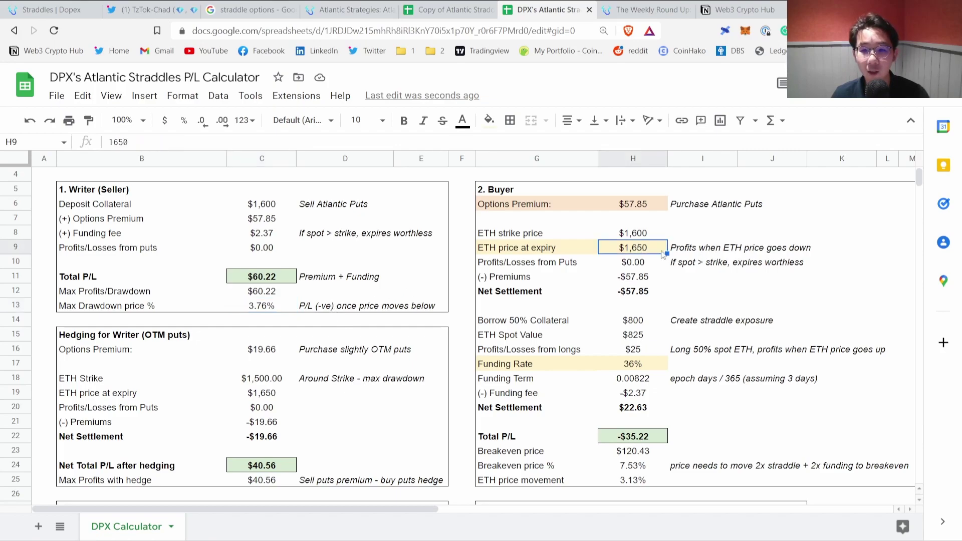
text(500)
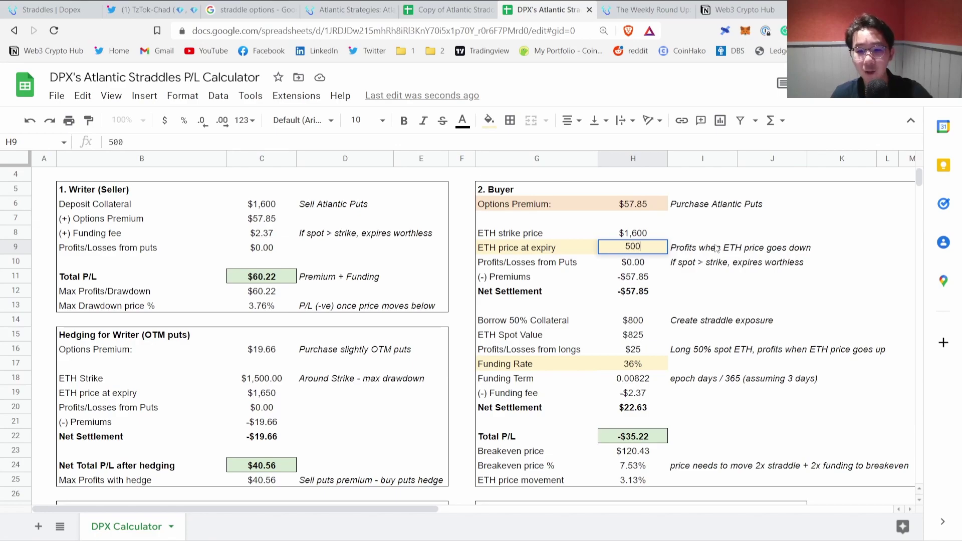
key(Return)
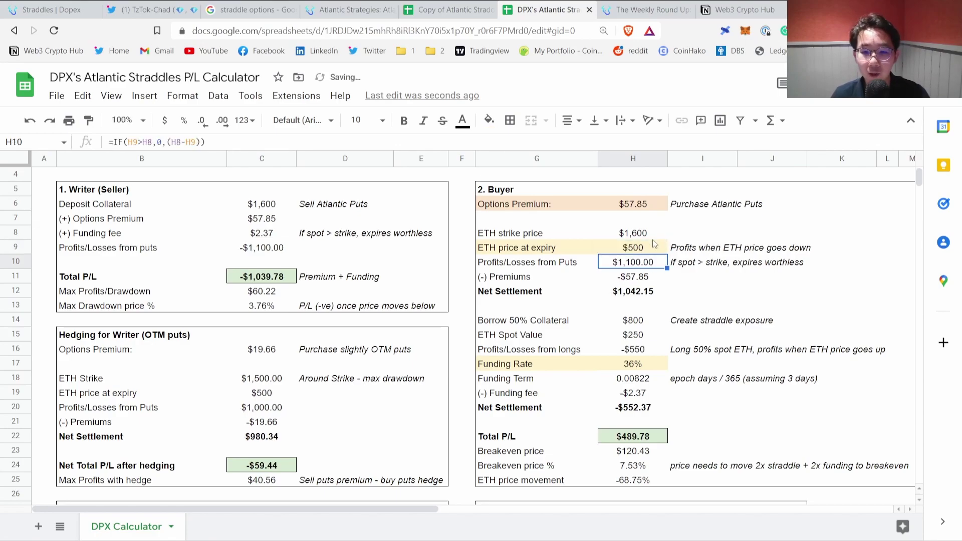
click(269, 281)
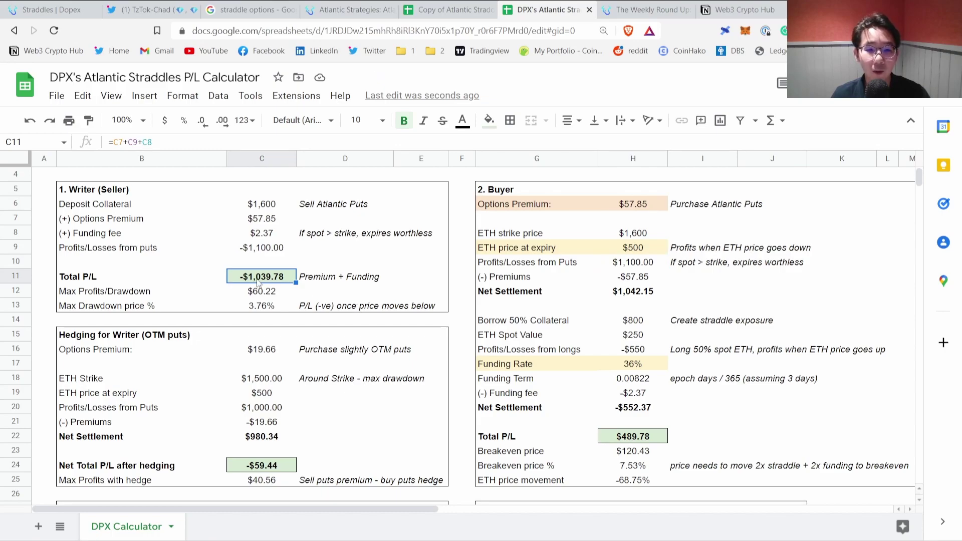
click(249, 205)
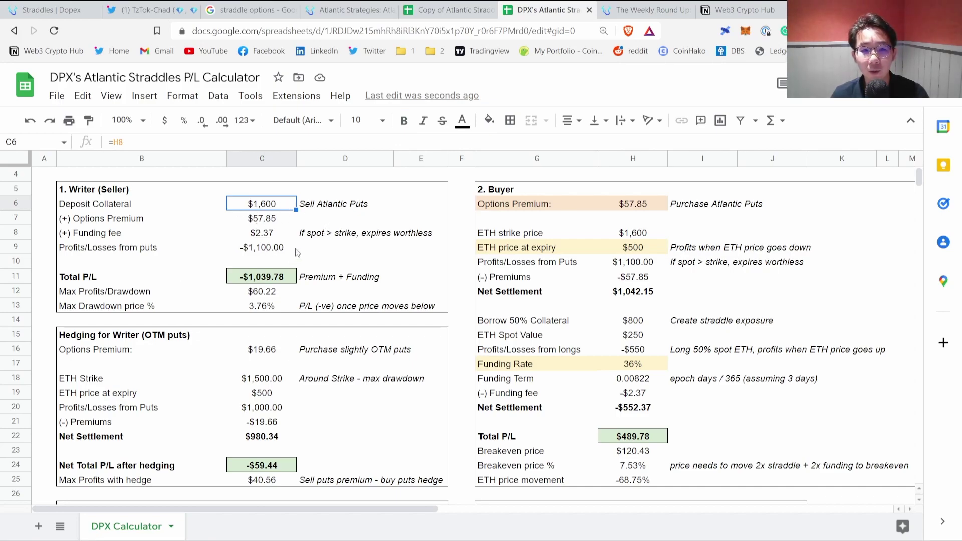
click(126, 295)
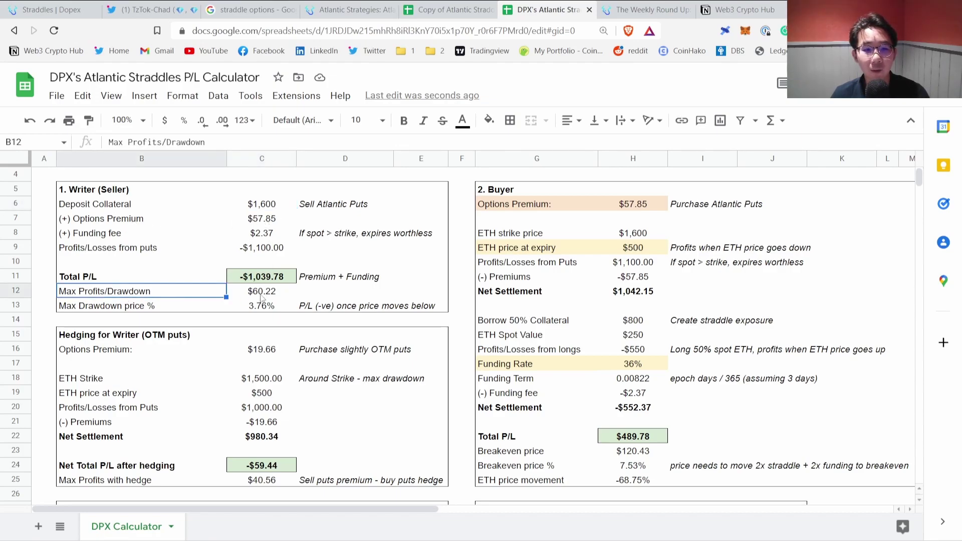
- Set the buyer's ETH price at expiry to 1540 and check the writer's Total P/L
click(627, 235)
click(630, 250)
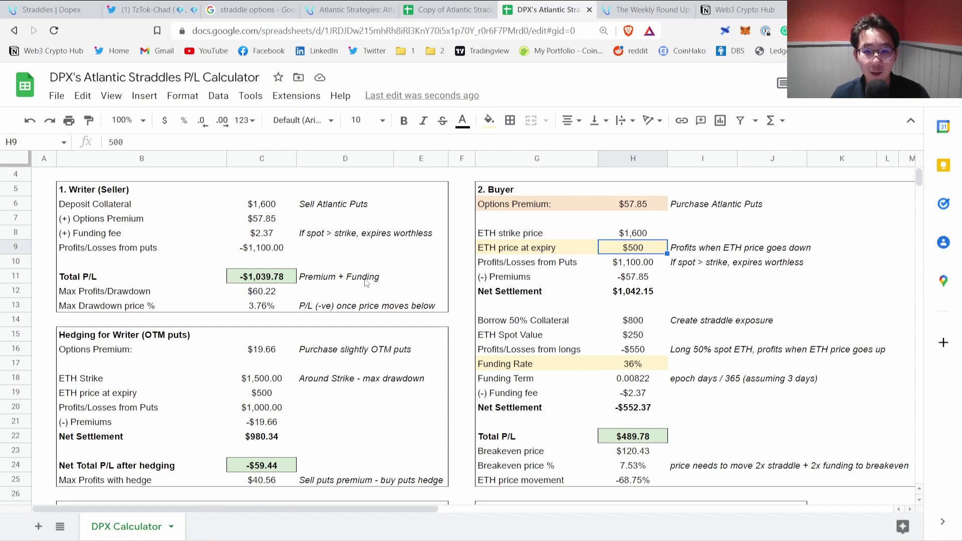
text(1540)
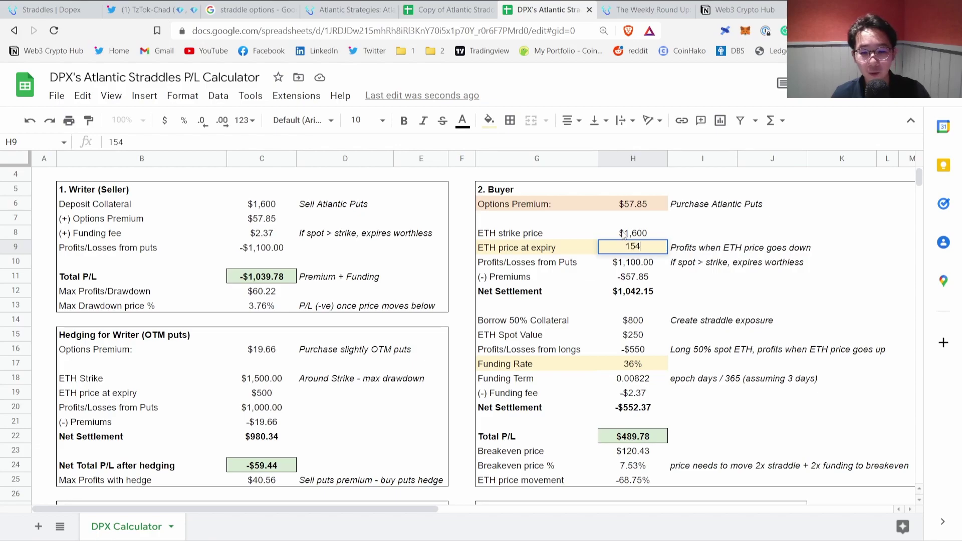
key(Return)
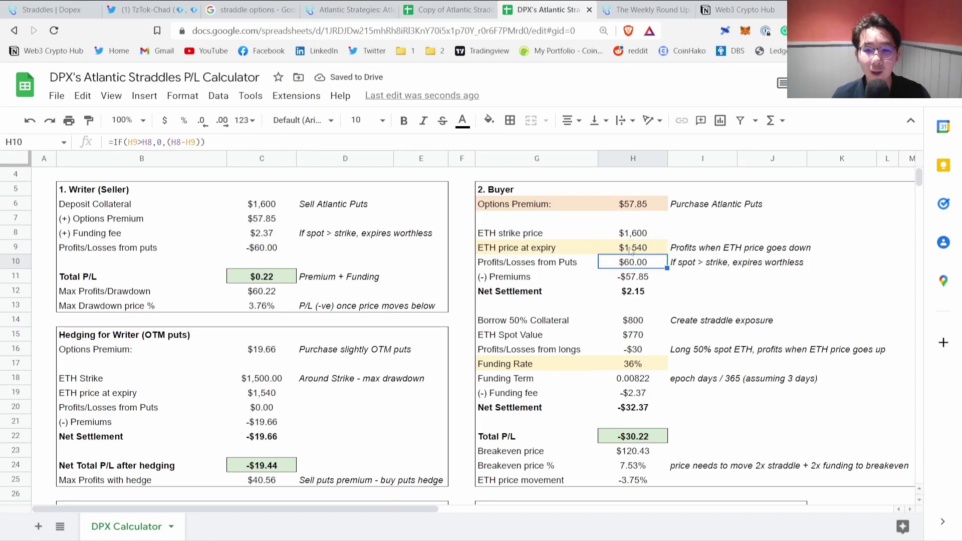
- Change the ETH price at expiry to 1500 and compare the writer's Total P/L with the max drawdown
key(Up)
text(1,500)
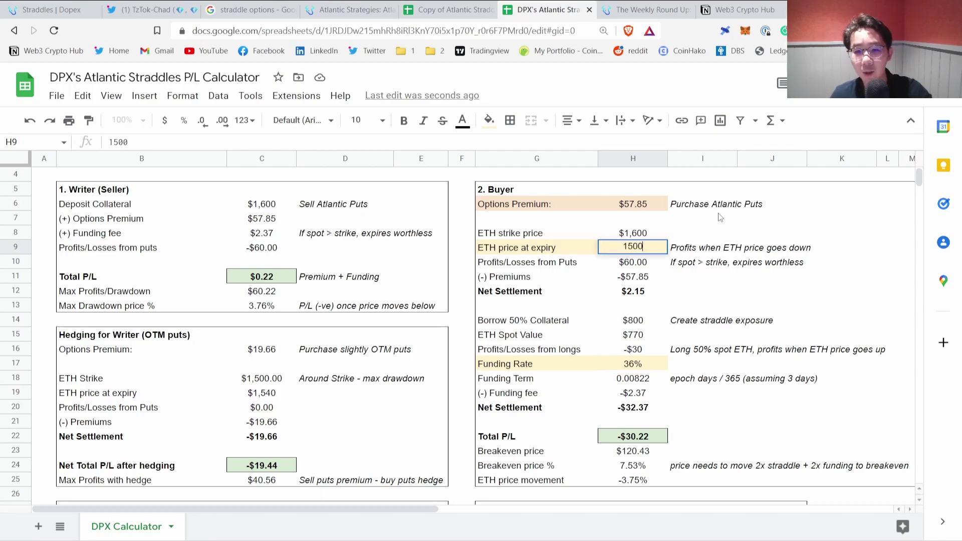
key(Return)
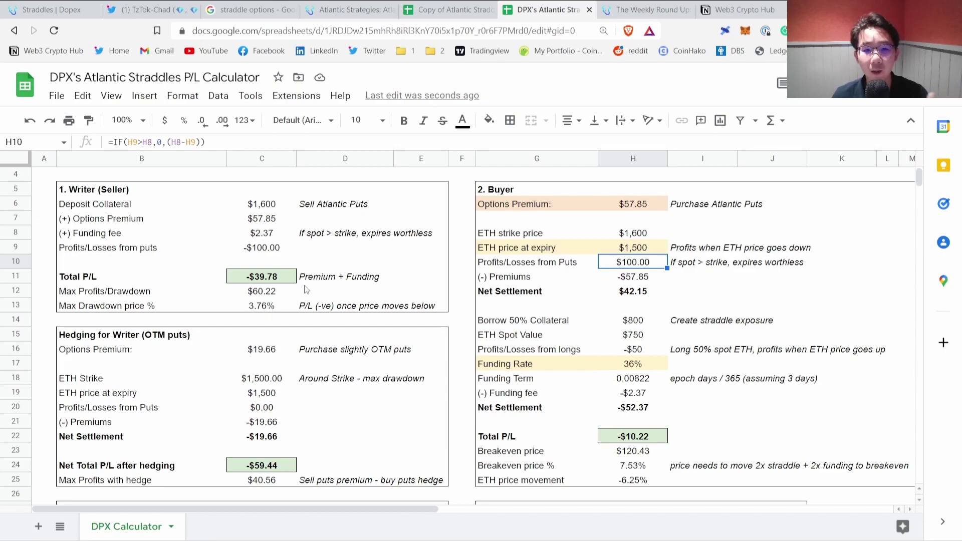
- Examine the writer's OTM puts hedging section, including the note on purchasing slightly OTM puts
scroll(350, 287, down, 1)
click(142, 349)
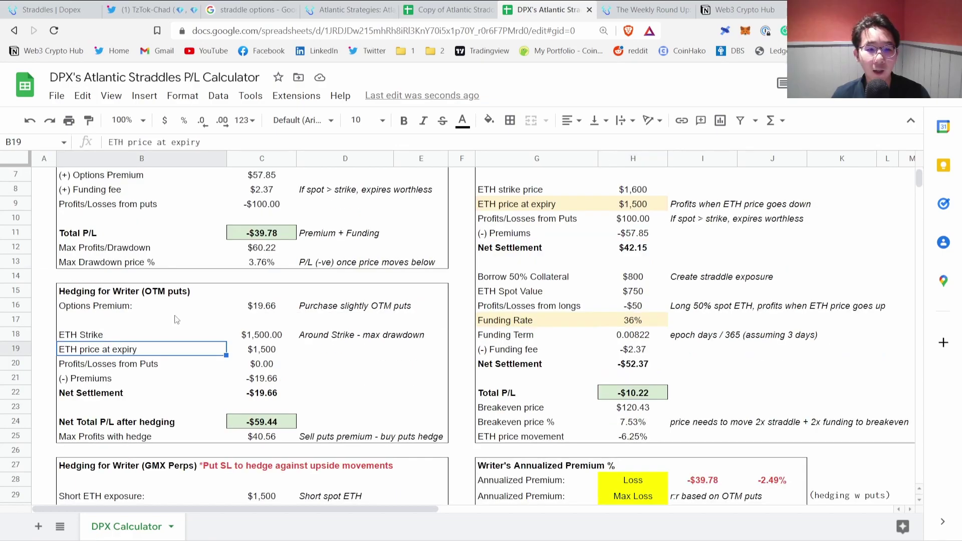
click(362, 366)
click(320, 312)
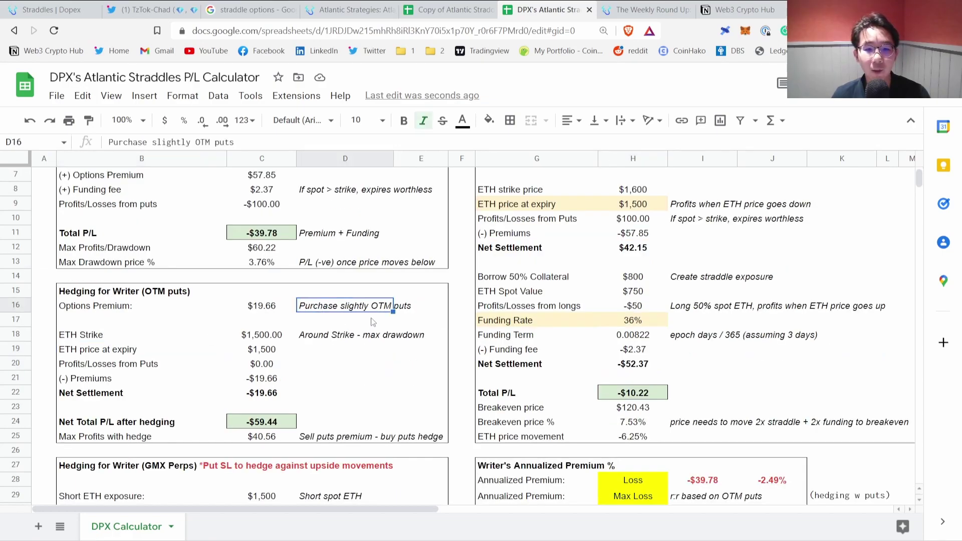
click(397, 380)
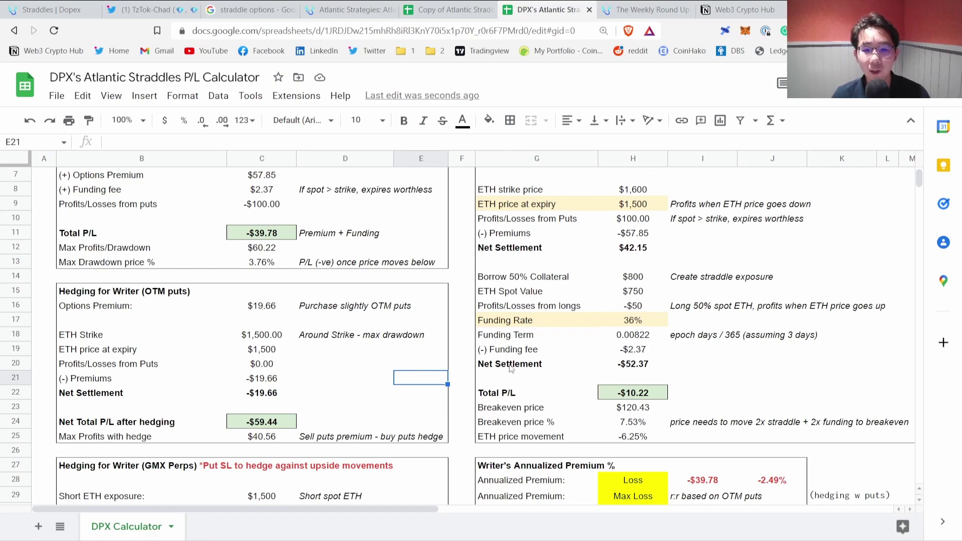
- Inspect the stock price, strike price and option premium formulas in the Black-Scholes Pricing (OTM) table
scroll(506, 361, down, 6)
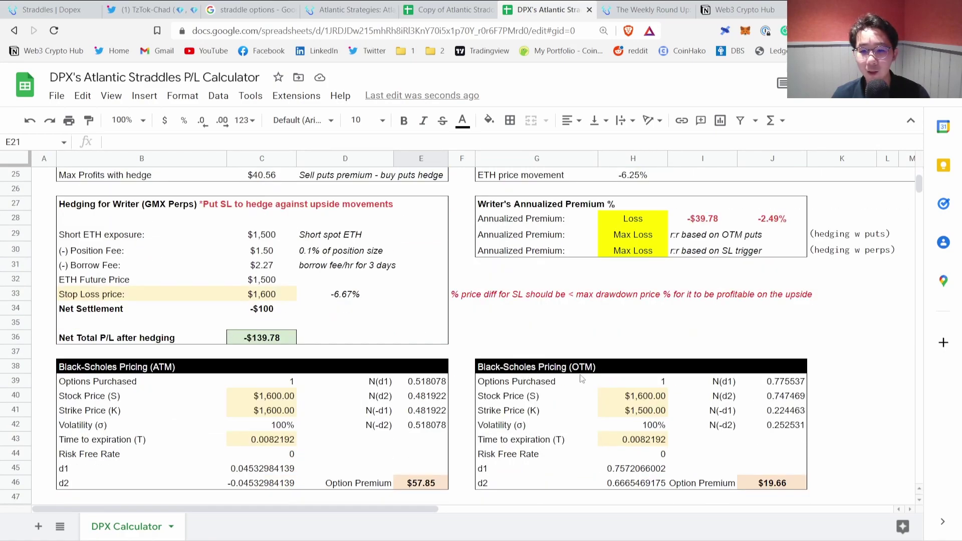
click(744, 456)
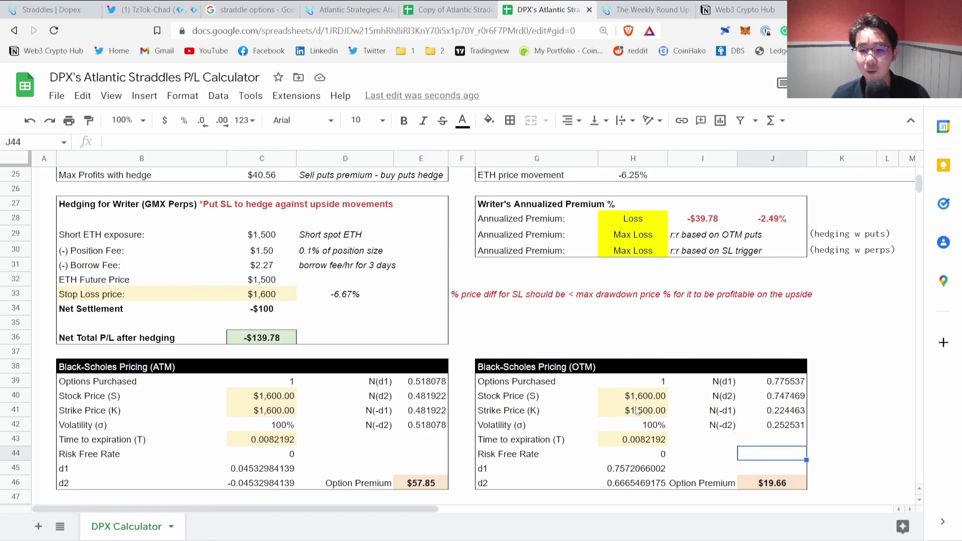
click(526, 397)
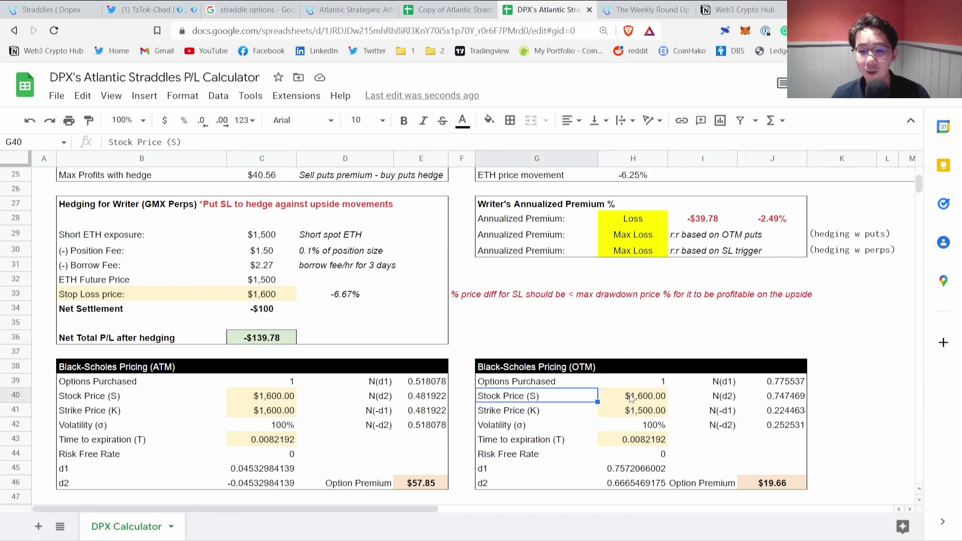
click(636, 401)
click(542, 415)
click(623, 415)
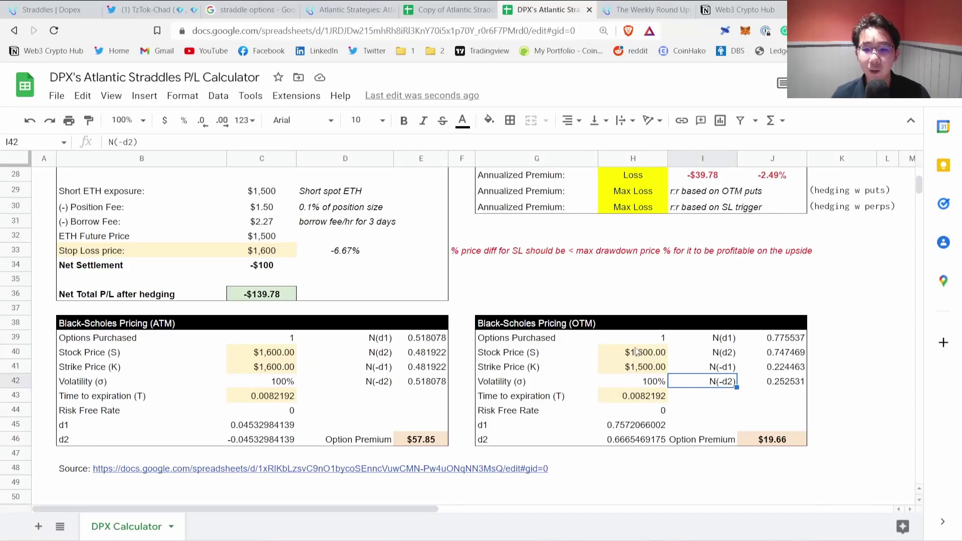
click(646, 366)
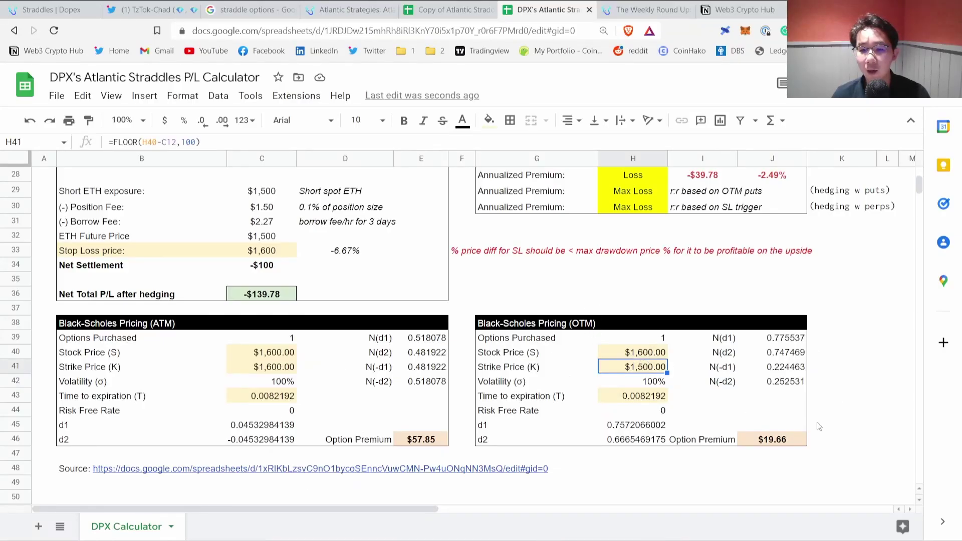
click(780, 444)
- Check the Options Premium reference in the writer's OTM puts hedging section against the Black-Scholes option premium
scroll(802, 418, up, 5)
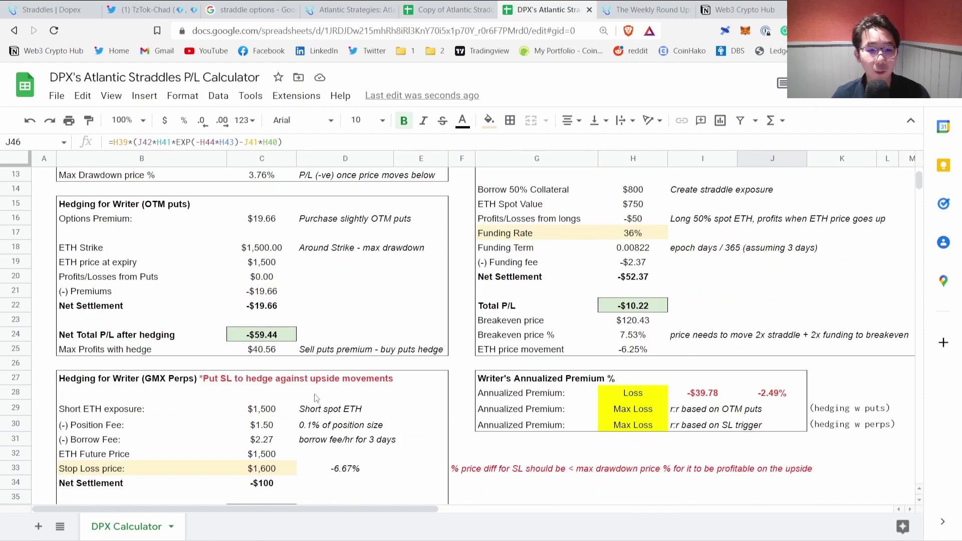
scroll(316, 397, down, 2)
scroll(301, 373, up, 3)
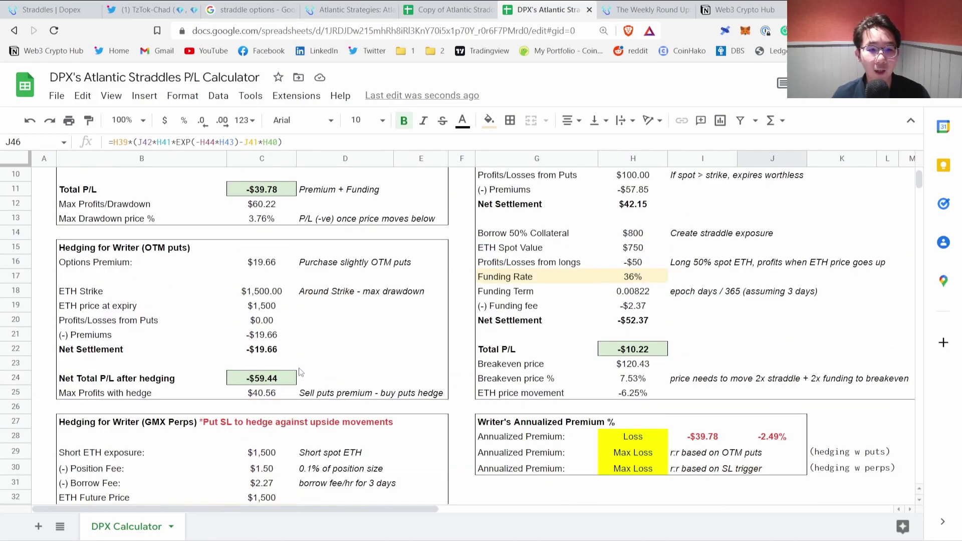
click(251, 266)
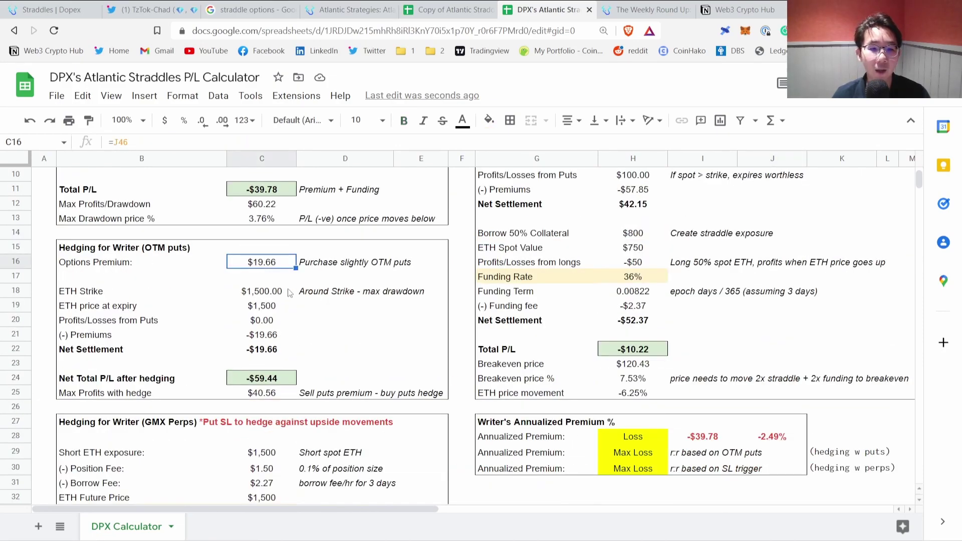
- Set the ETH price at expiry to 600 and check the writer's Net Total P/L after the OTM puts hedge
scroll(576, 240, up, 1)
click(637, 203)
text(600)
key(Return)
scroll(628, 251, up, 1)
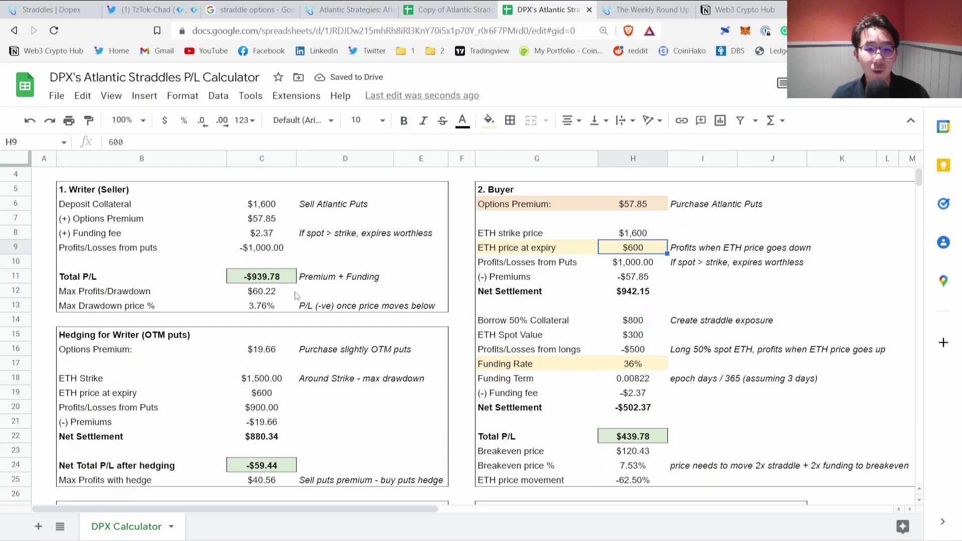
click(367, 409)
click(258, 466)
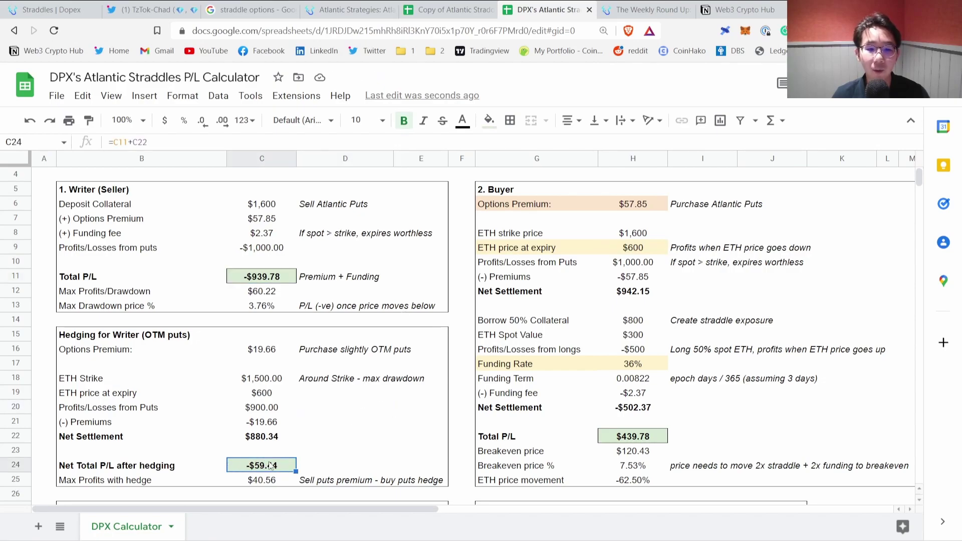
- Set the ETH price at expiry to 100 and compare the writer's Total P/L with the hedge's Net Settlement and Net Total P/L
click(639, 247)
text(100)
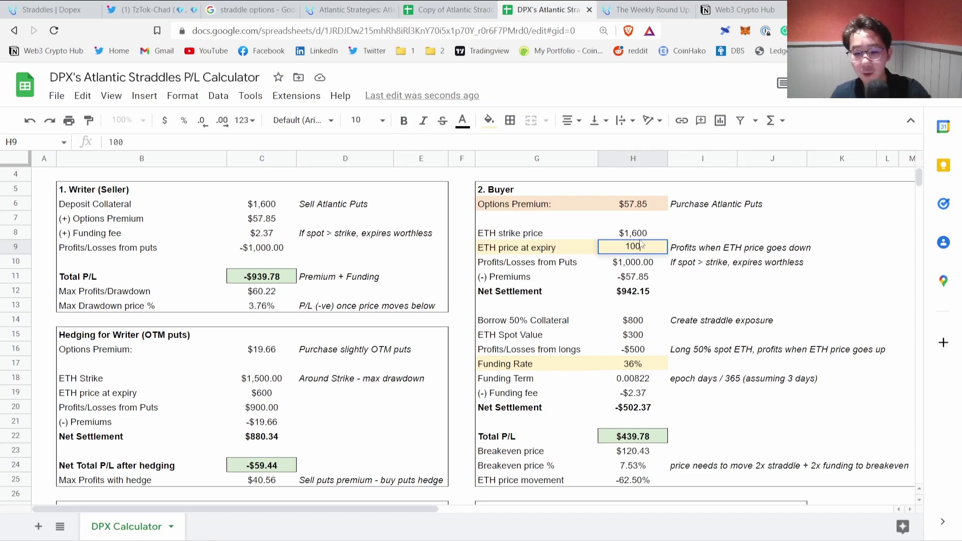
key(Return)
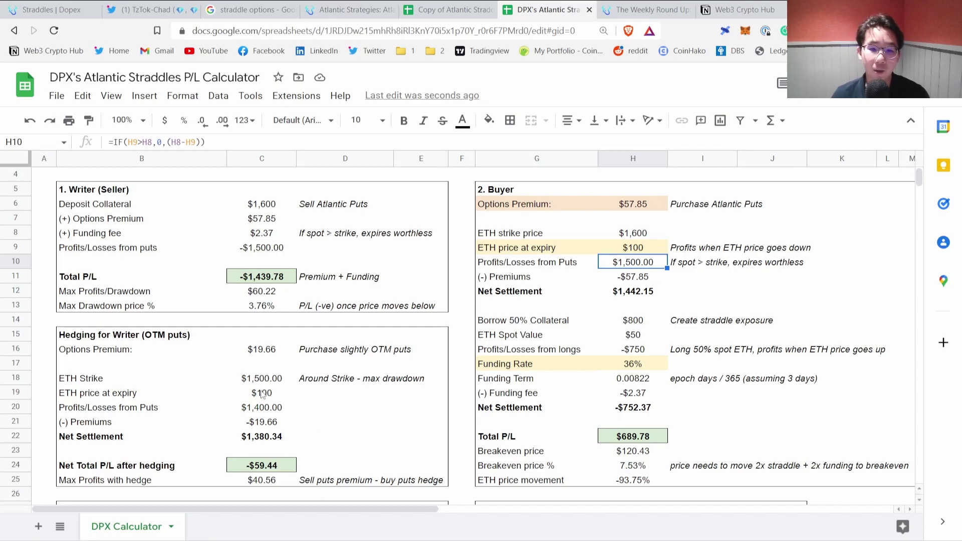
click(346, 436)
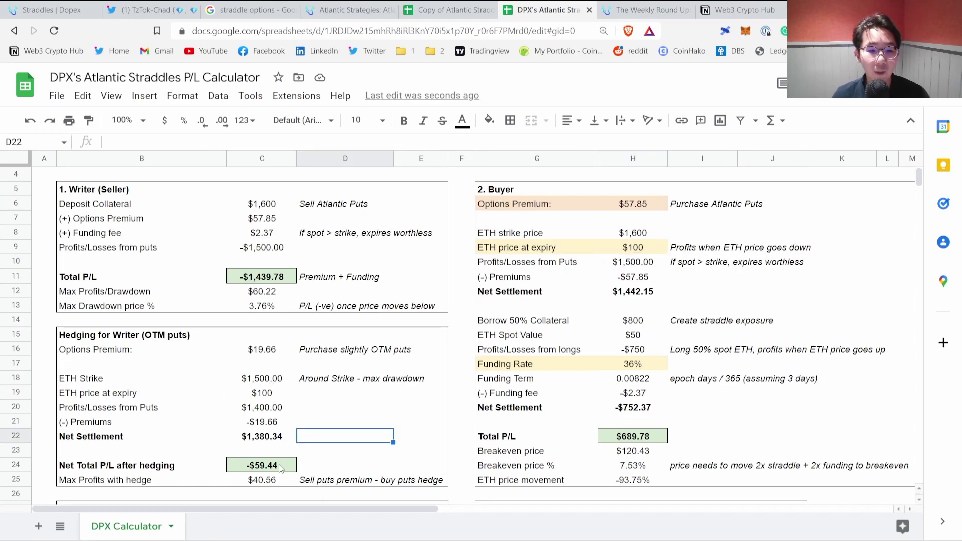
click(261, 465)
click(292, 251)
click(270, 275)
click(339, 404)
click(280, 436)
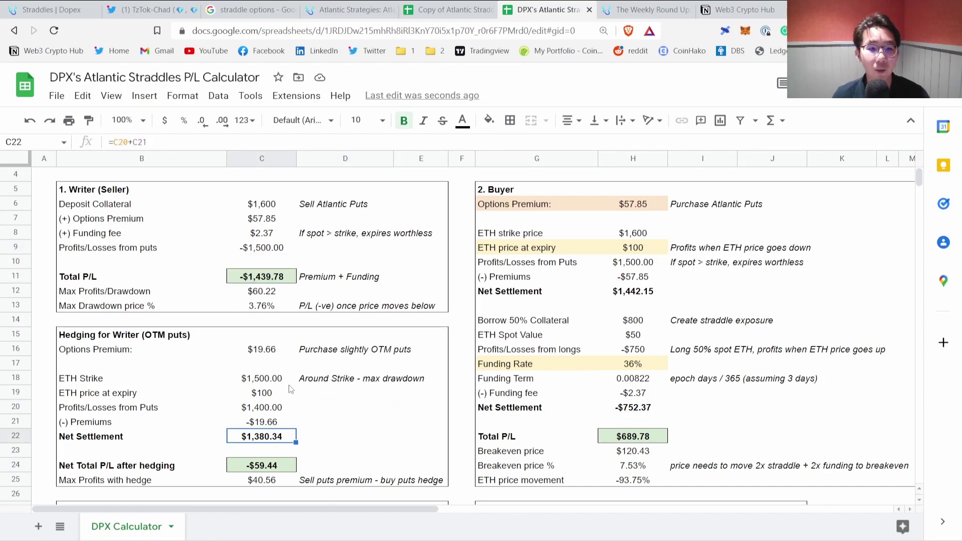
- Undo the last expiry price change, set the ETH price at expiry to 1900 and check the hedge premium and Net Total P/L
key(ctrl+z)
text(1)
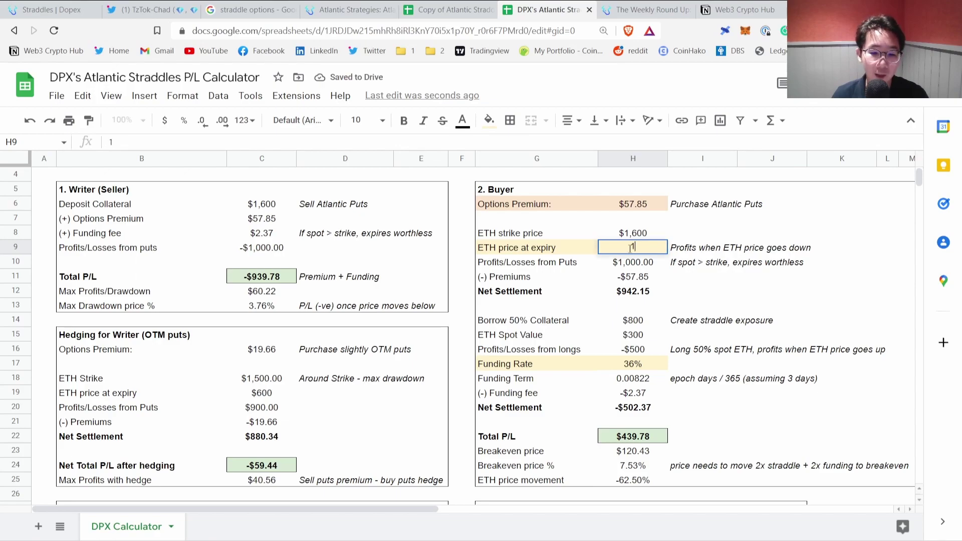
text(,900)
key(Return)
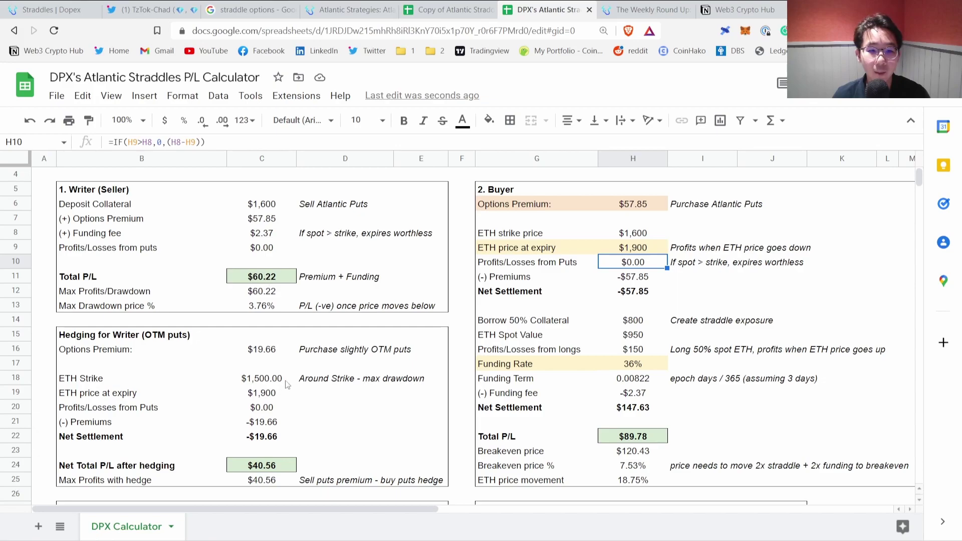
click(265, 350)
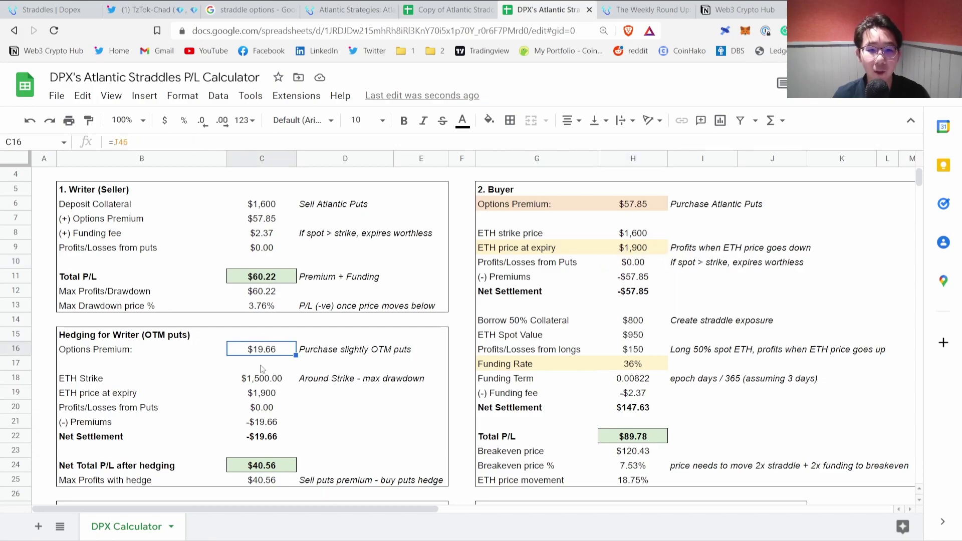
click(271, 469)
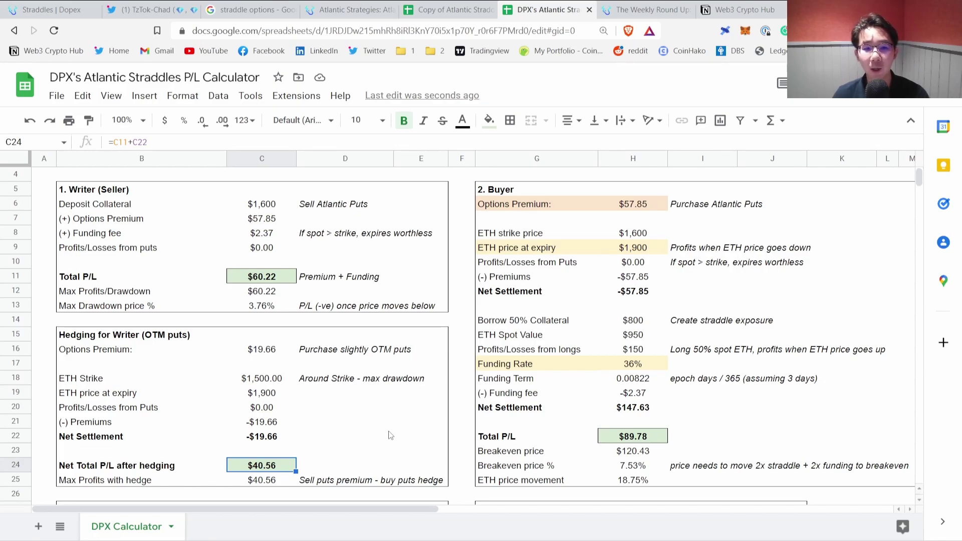
- Look over the writer's GMX Perps hedging section and its short ETH exposure, returning to the Writer section
key(Down)
key(Down)
key(Down)
key(Down)
key(Down)
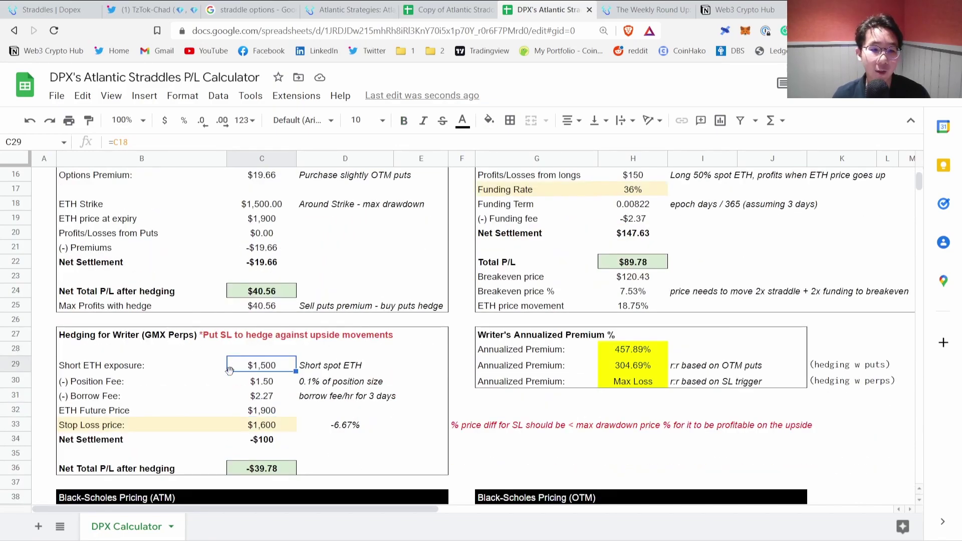
scroll(707, 263, up, 5)
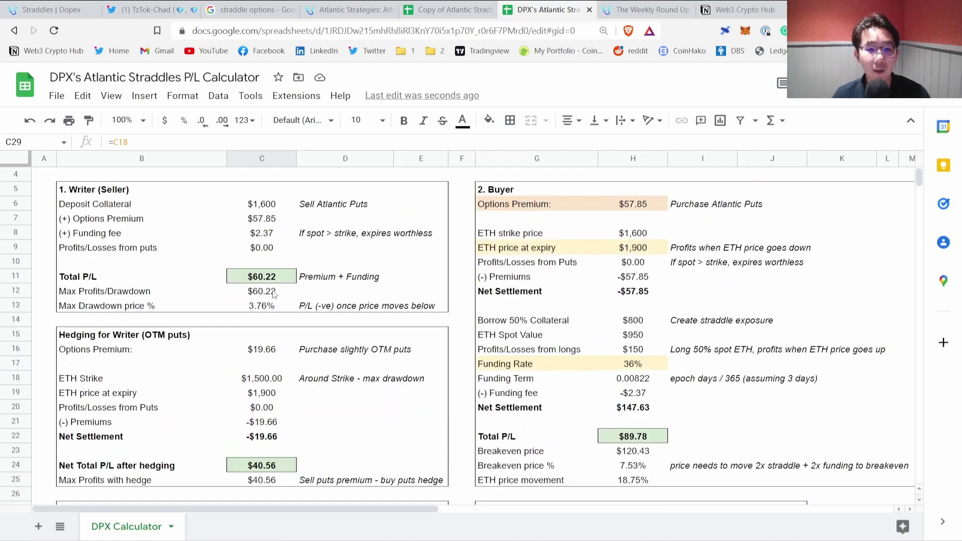
- Set the ETH price at expiry to 1540 and review the writer's unhedged and hedged P/L
click(631, 246)
text(1,540)
key(Return)
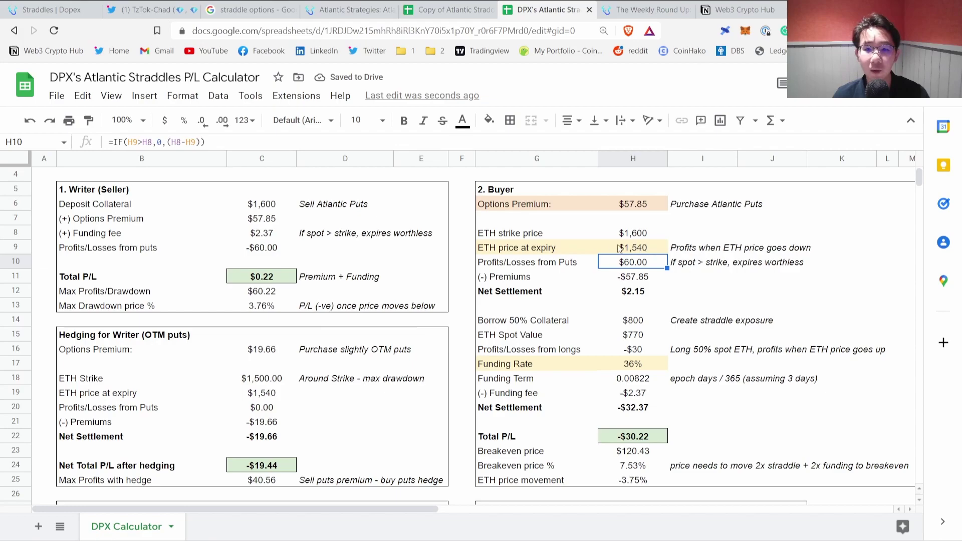
scroll(401, 394, down, 4)
scroll(527, 328, up, 3)
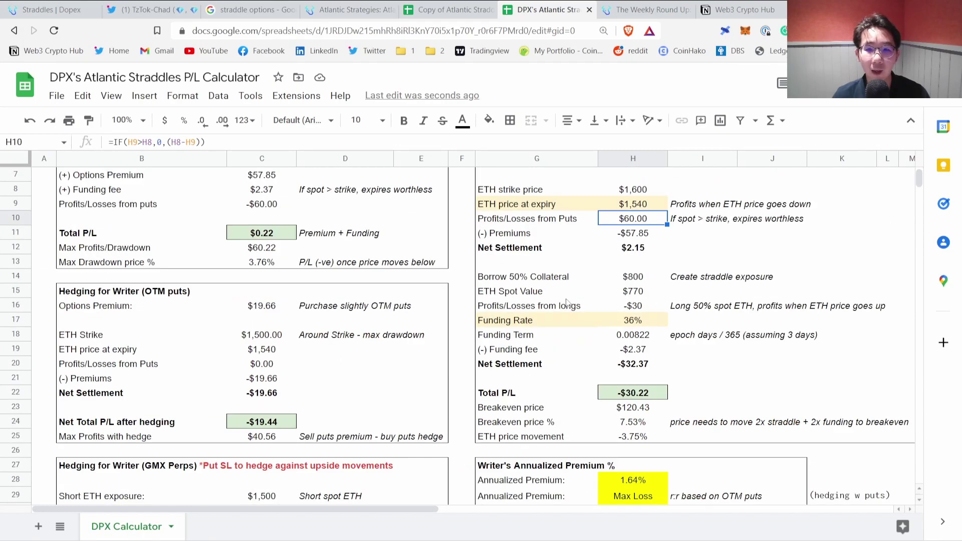
- Set the ETH price at expiry to 500 and compare the writer's unhedged Total P/L with the OTM puts and GMX Perps hedges
click(628, 210)
text(500)
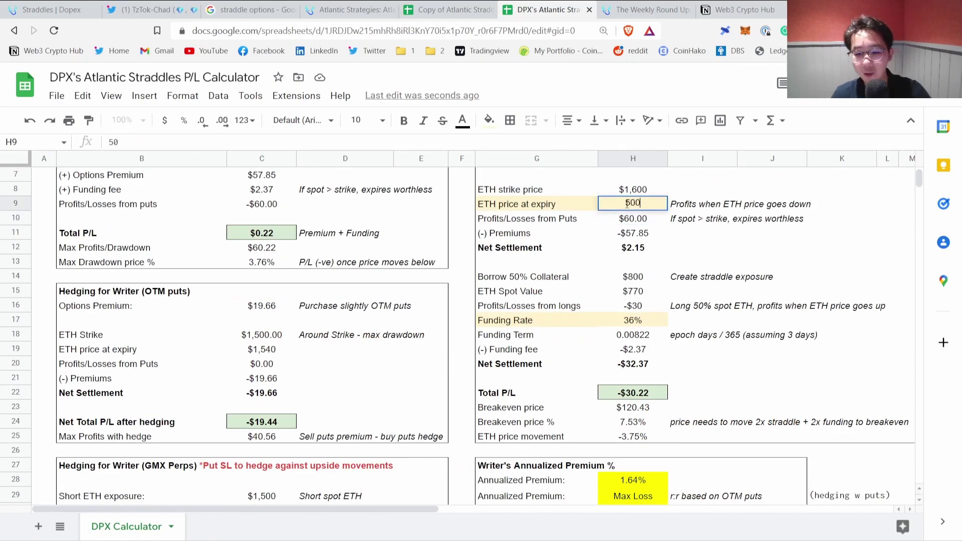
key(Return)
scroll(382, 312, down, 3)
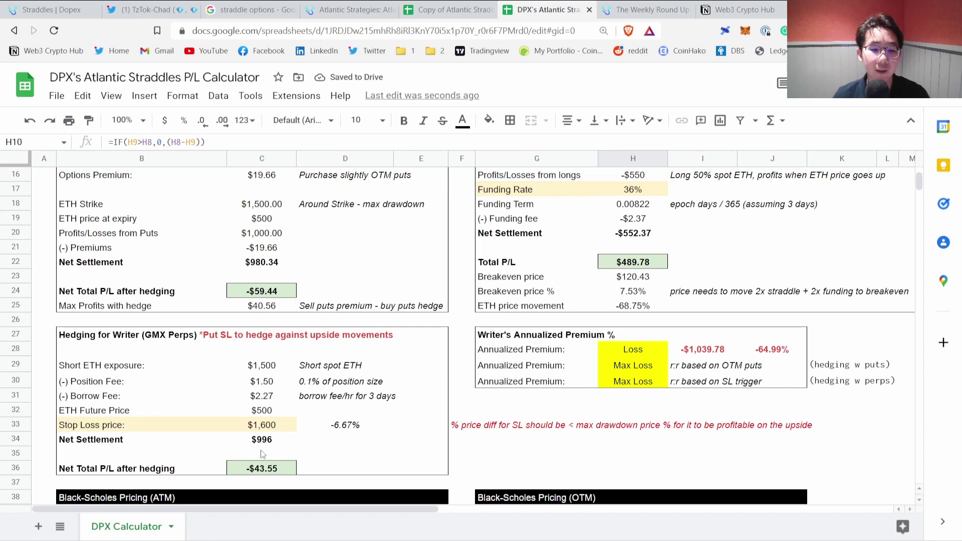
scroll(276, 437, up, 2)
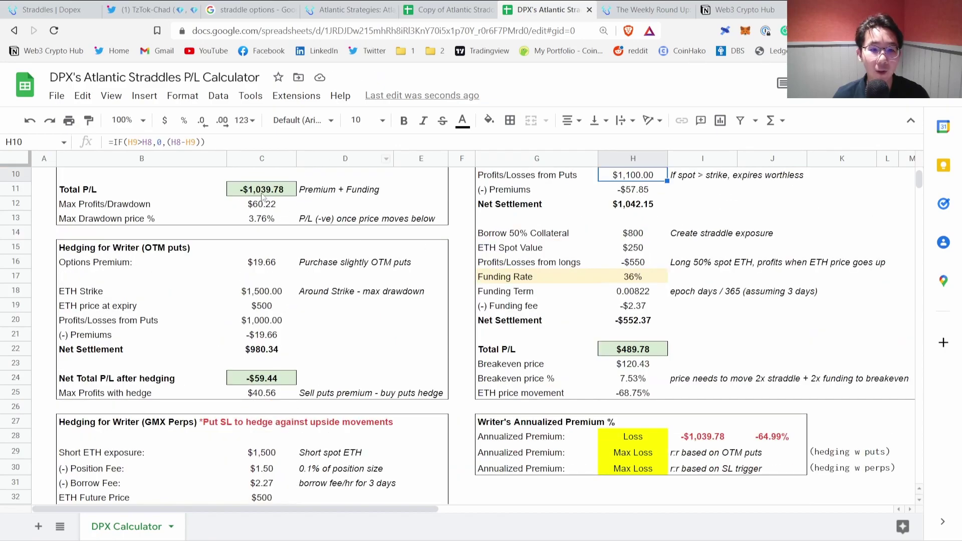
scroll(276, 219, up, 2)
scroll(209, 379, down, 4)
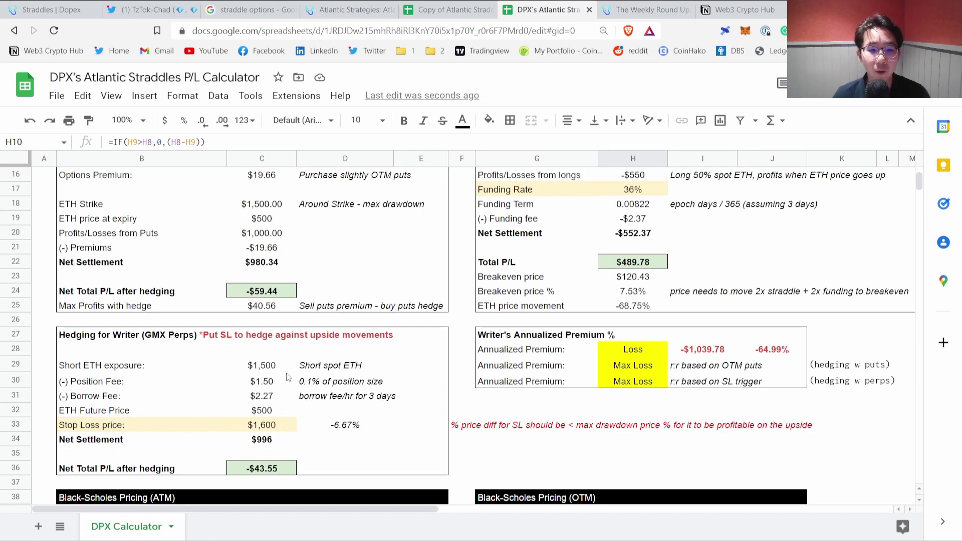
scroll(260, 363, up, 5)
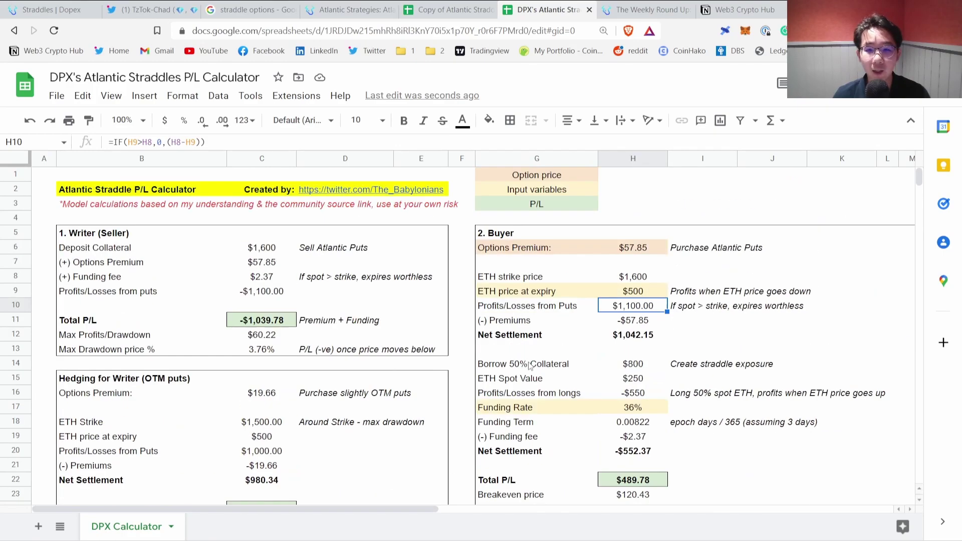
- Set the ETH price at expiry to 3000 and check the ETH Future Price in the writer's GMX Perps hedge
click(620, 292)
text(3,000)
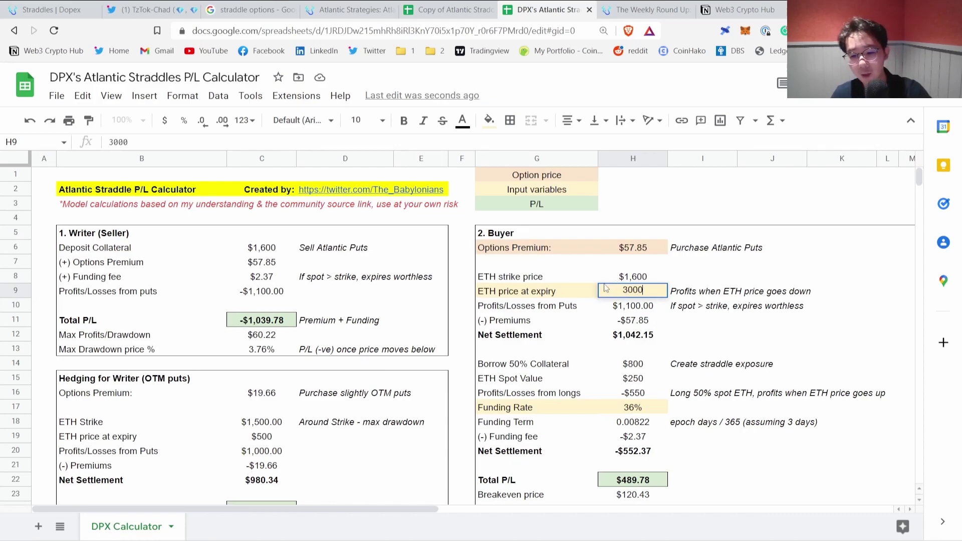
key(Return)
scroll(344, 389, down, 4)
scroll(344, 389, down, 1)
click(261, 415)
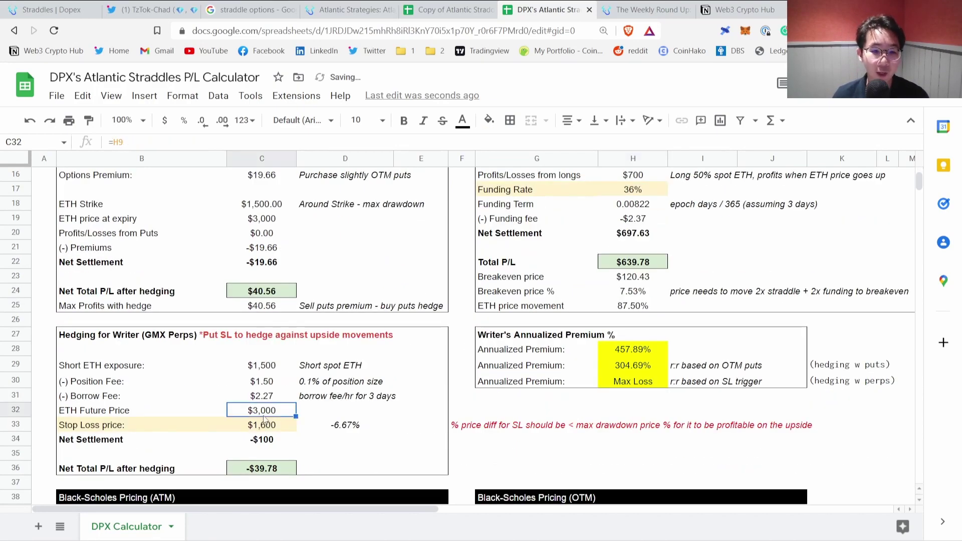
- Set the stop loss price in the writer's GMX Perps hedge to 3000
scroll(256, 410, up, 2)
scroll(256, 409, down, 3)
click(267, 376)
text(3,00)
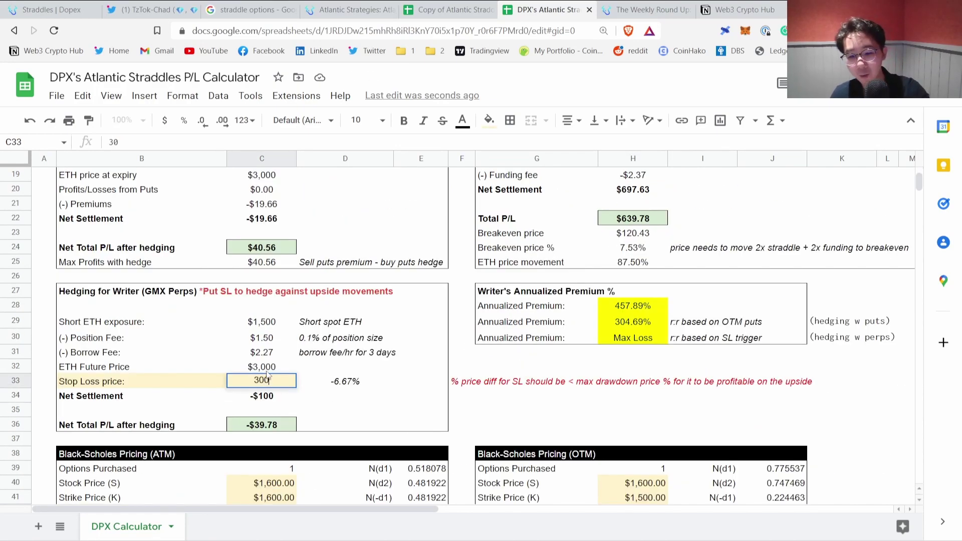
text(0)
key(Return)
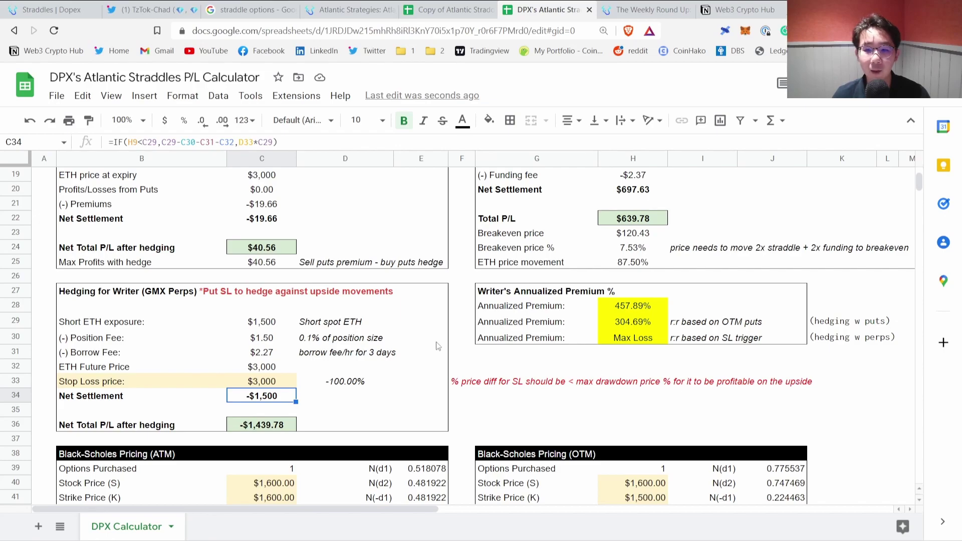
- Compare the writer's Max Drawdown price % with the stop loss percentage of the GMX Perps hedge
scroll(370, 404, up, 6)
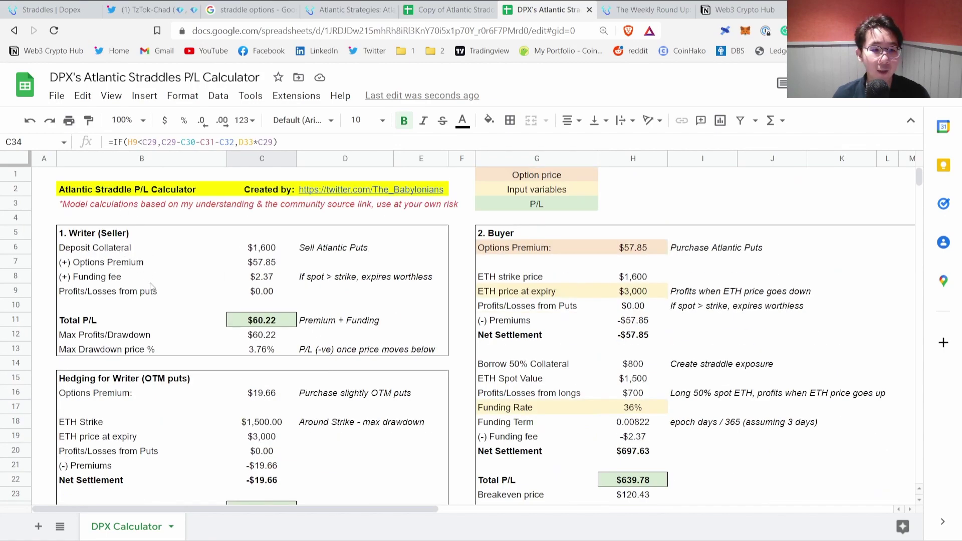
click(248, 351)
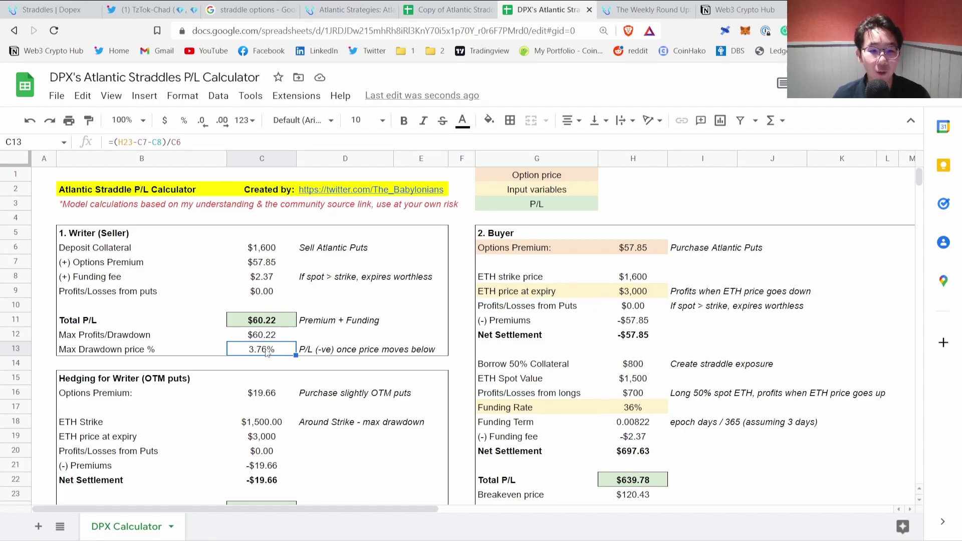
scroll(353, 380, down, 6)
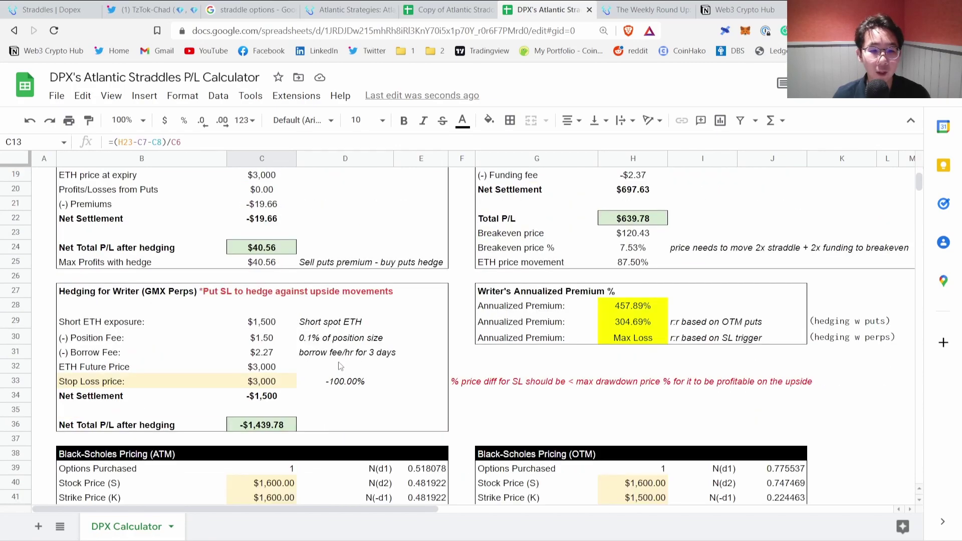
scroll(223, 357, up, 6)
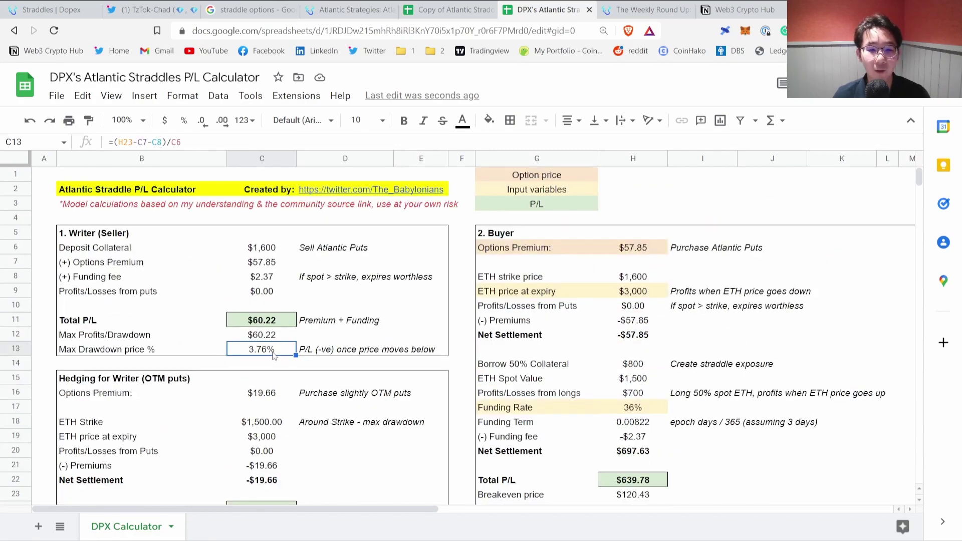
scroll(273, 356, down, 6)
scroll(273, 356, up, 4)
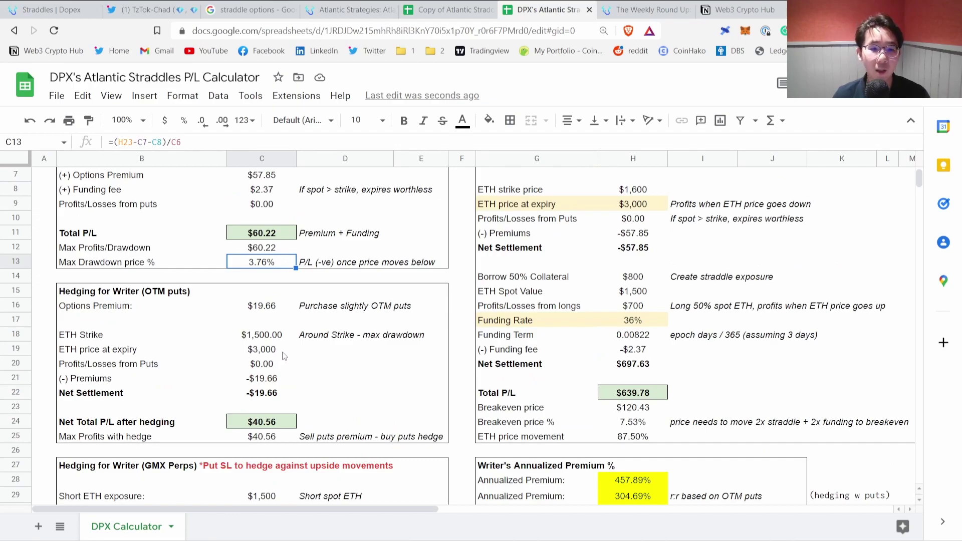
scroll(284, 355, down, 5)
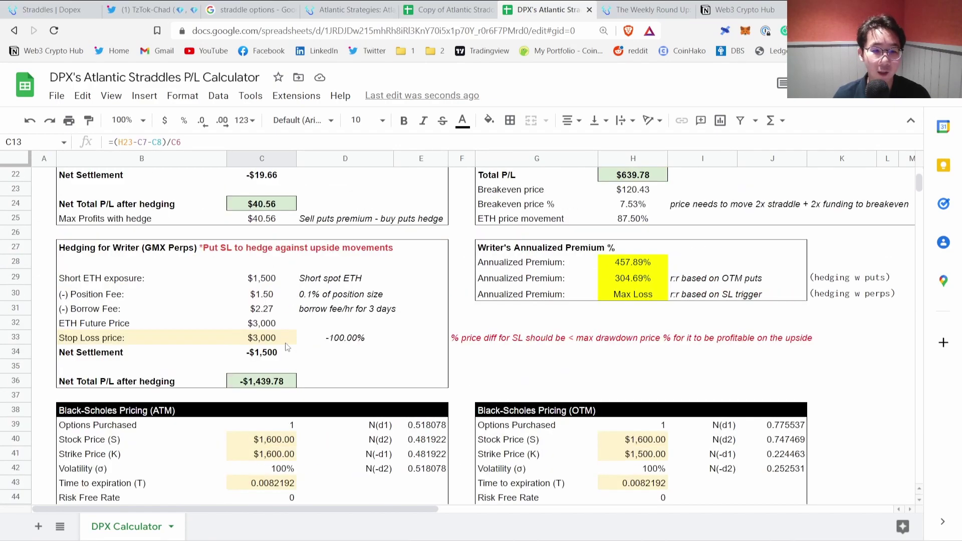
- Set the GMX Perps stop loss price to 1600 and review its percentage difference, the writer's Max Drawdown price % and hedged Net Total P/L
click(266, 340)
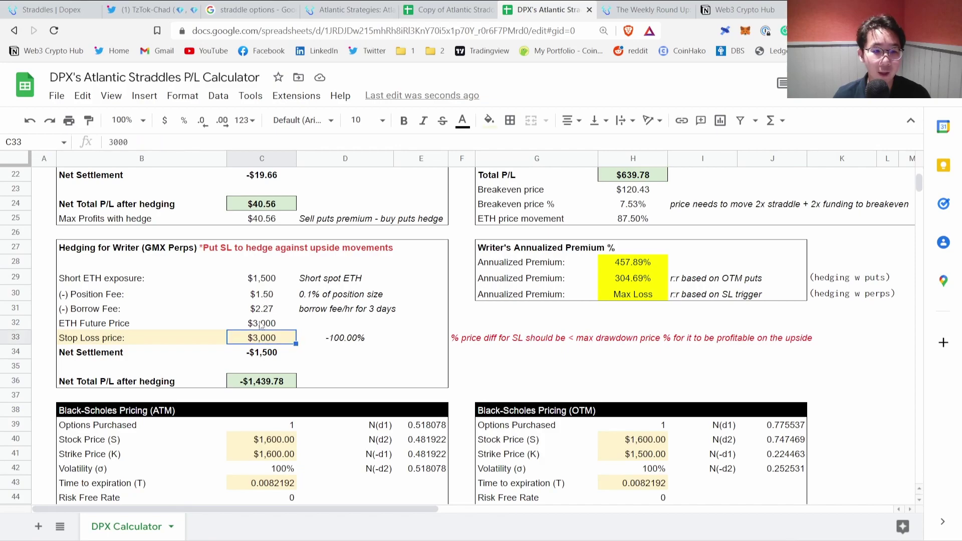
text(1600)
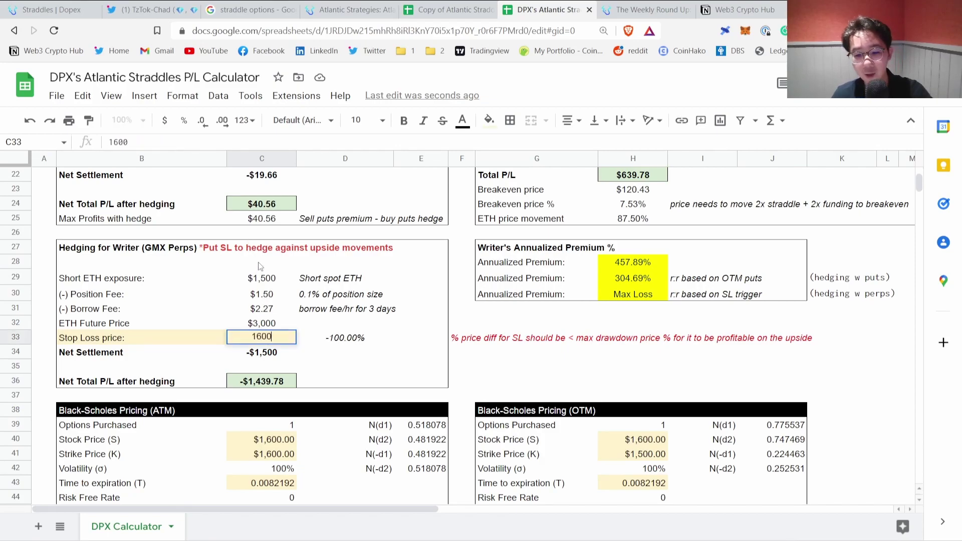
key(Return)
click(342, 342)
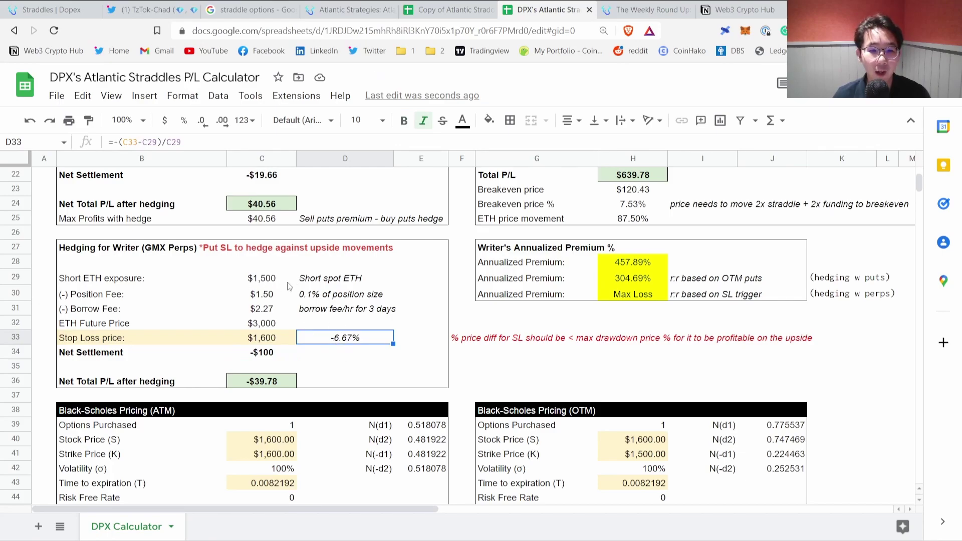
scroll(288, 313, up, 7)
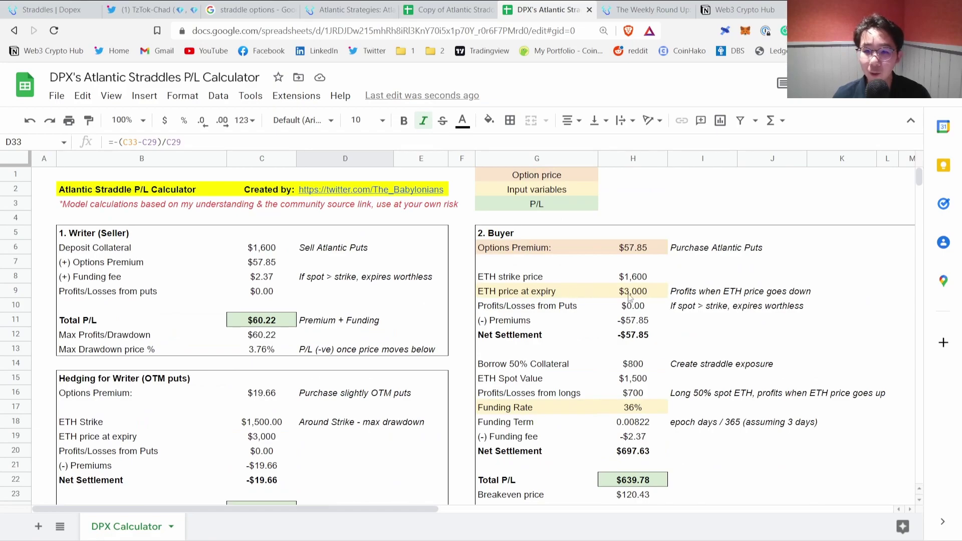
scroll(246, 387, down, 5)
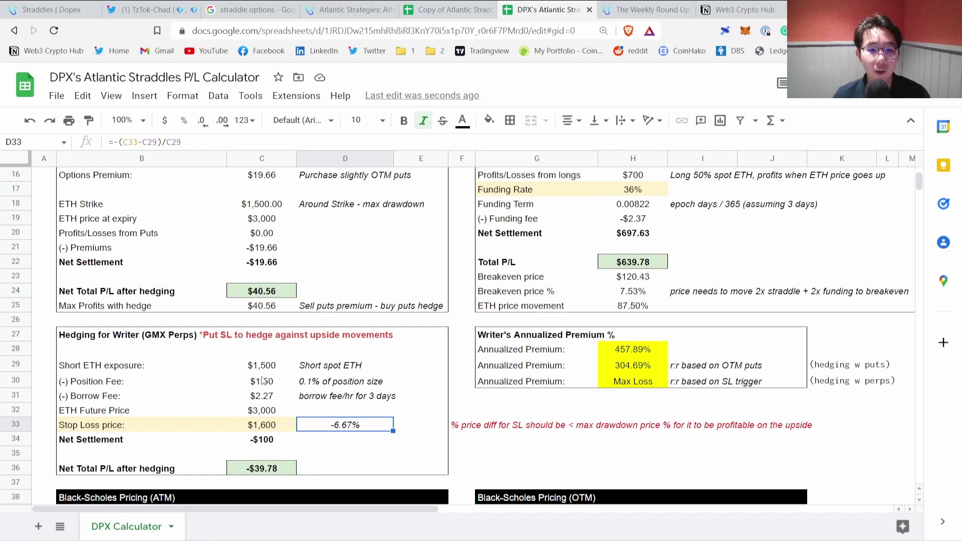
scroll(256, 311, up, 4)
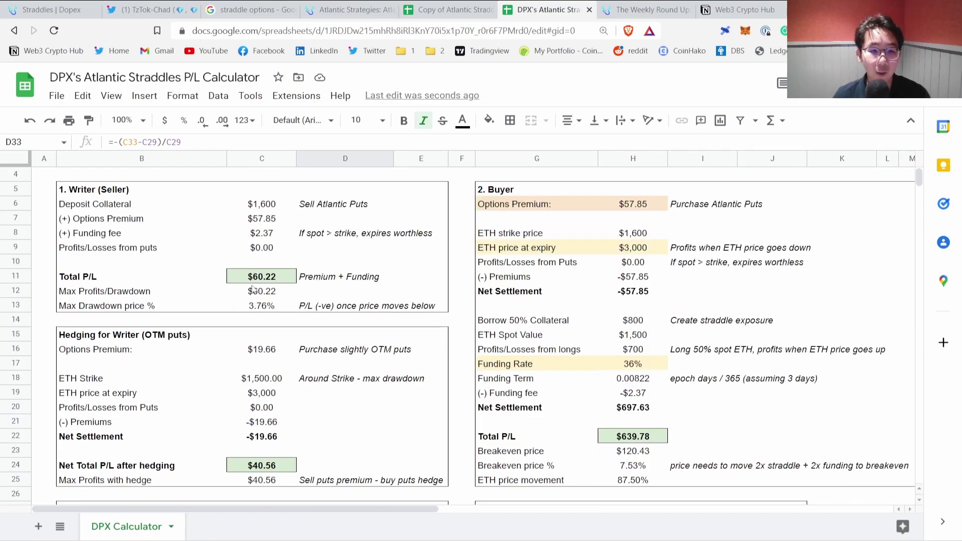
scroll(249, 284, down, 4)
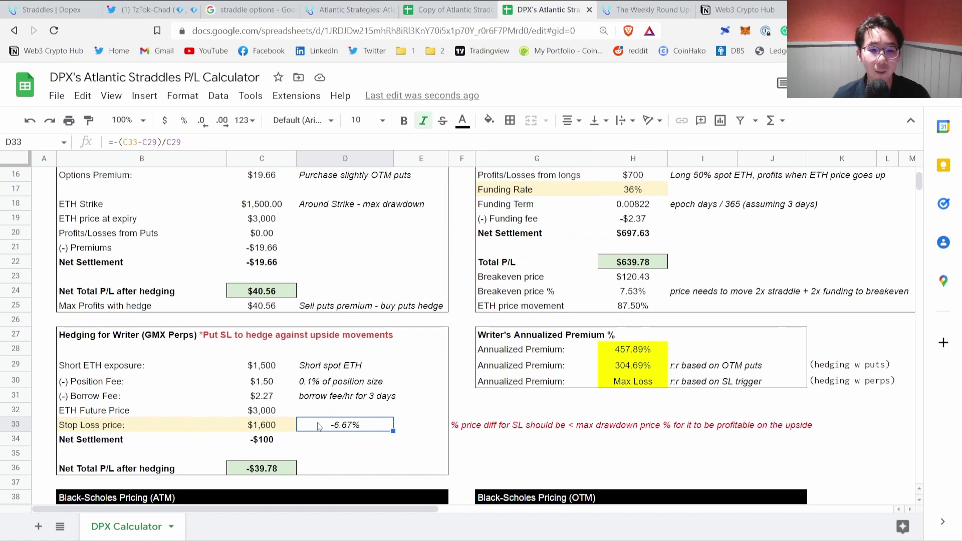
click(265, 467)
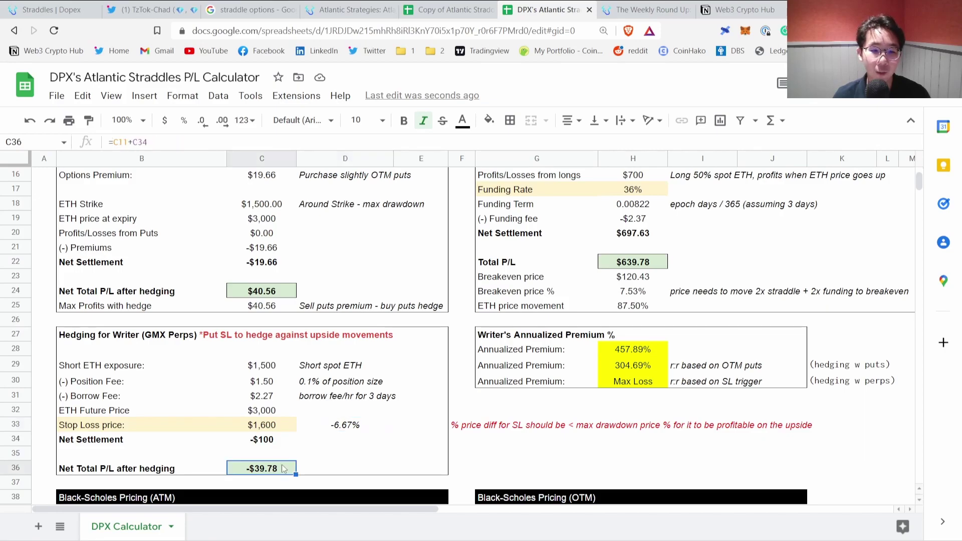
- Check the writer's Max Drawdown price % again and set the GMX Perps stop loss price to 1550
click(271, 423)
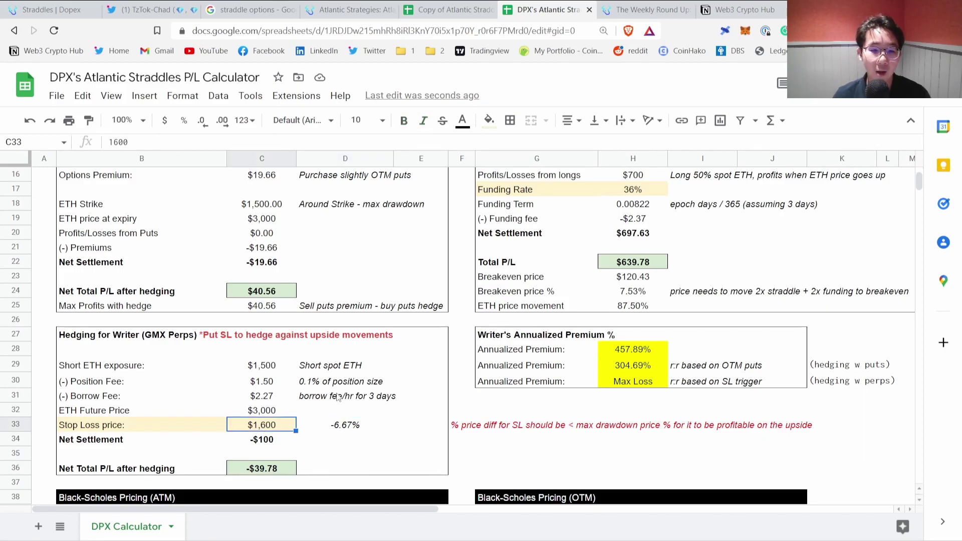
scroll(338, 394, up, 5)
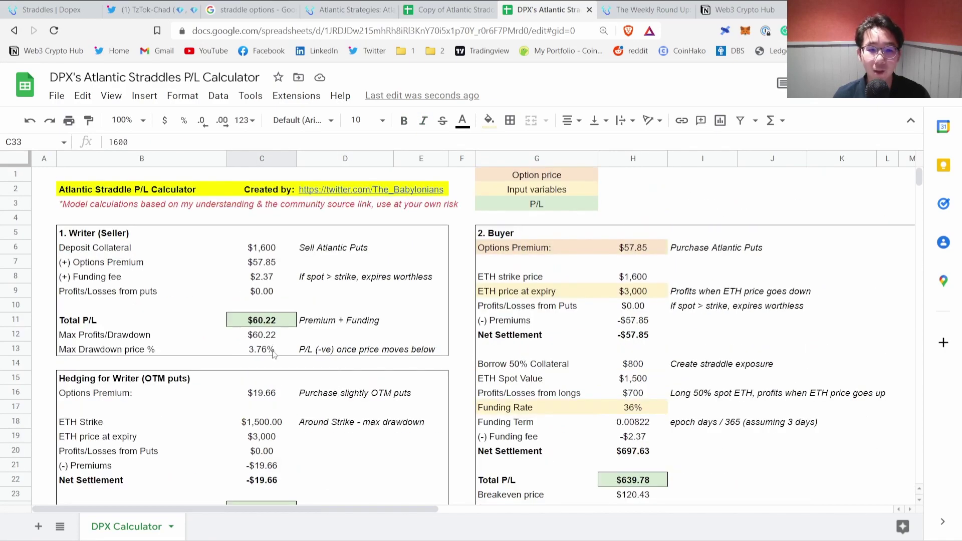
scroll(371, 427, down, 5)
text(1550)
key(Return)
click(351, 395)
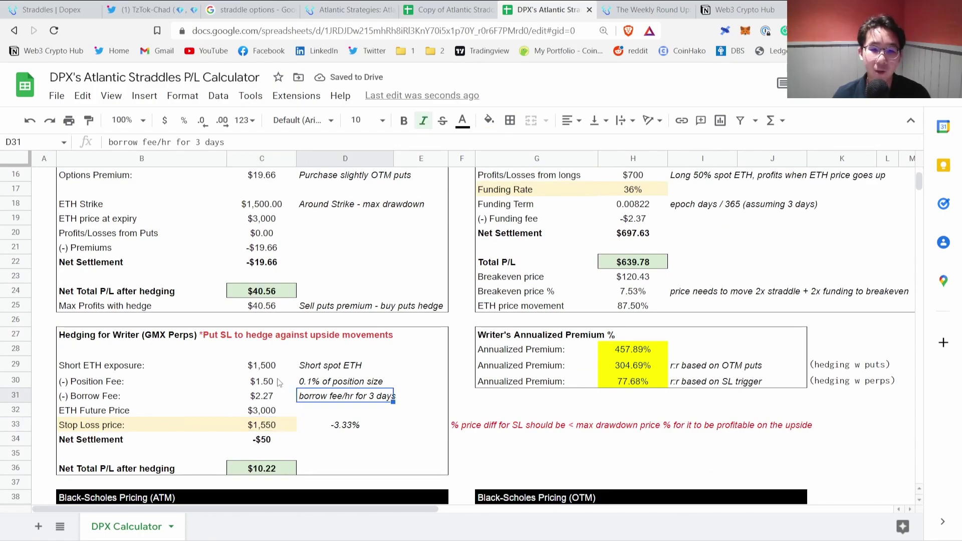
- Tighten the GMX Perps stop loss price to 1525, using the writer's Max Drawdown price % as reference
click(271, 425)
scroll(273, 425, up, 5)
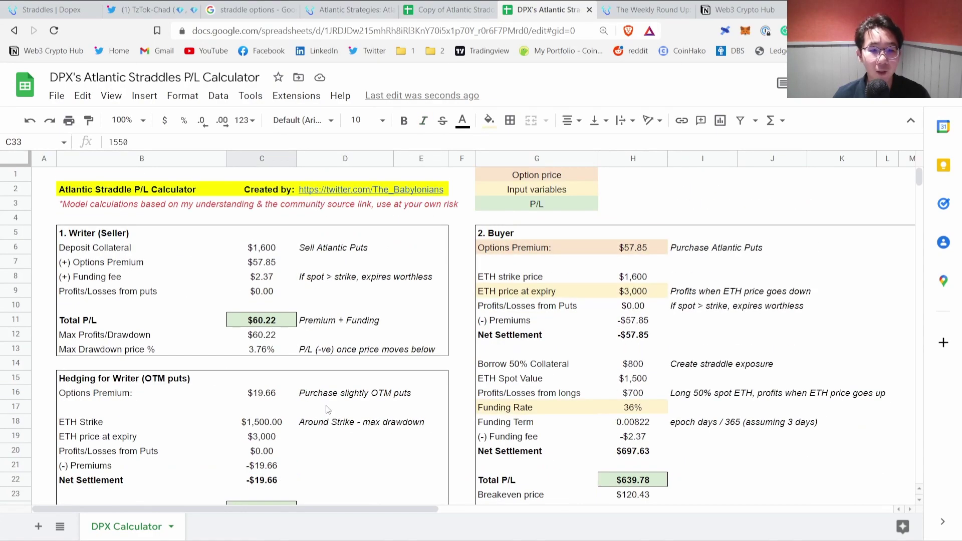
scroll(327, 421, down, 4)
text(1)
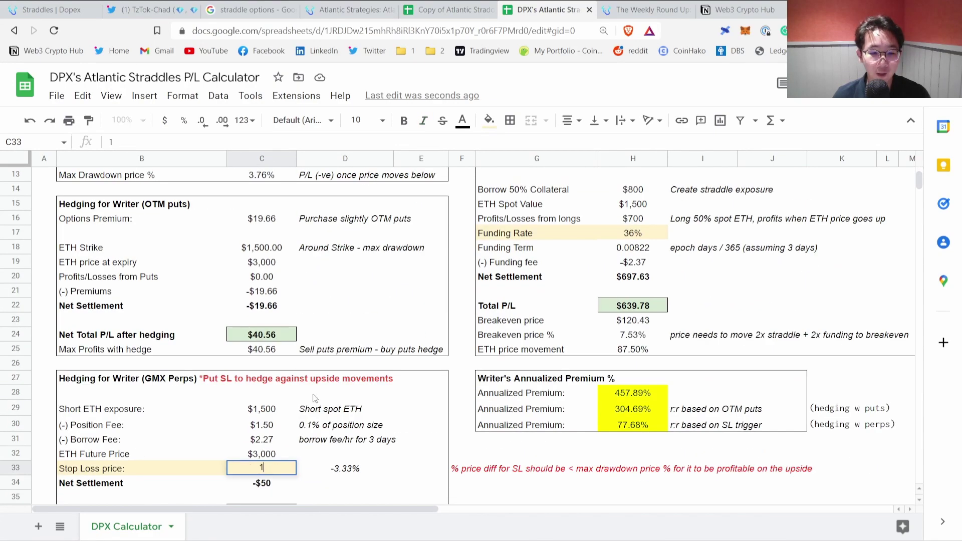
text(525)
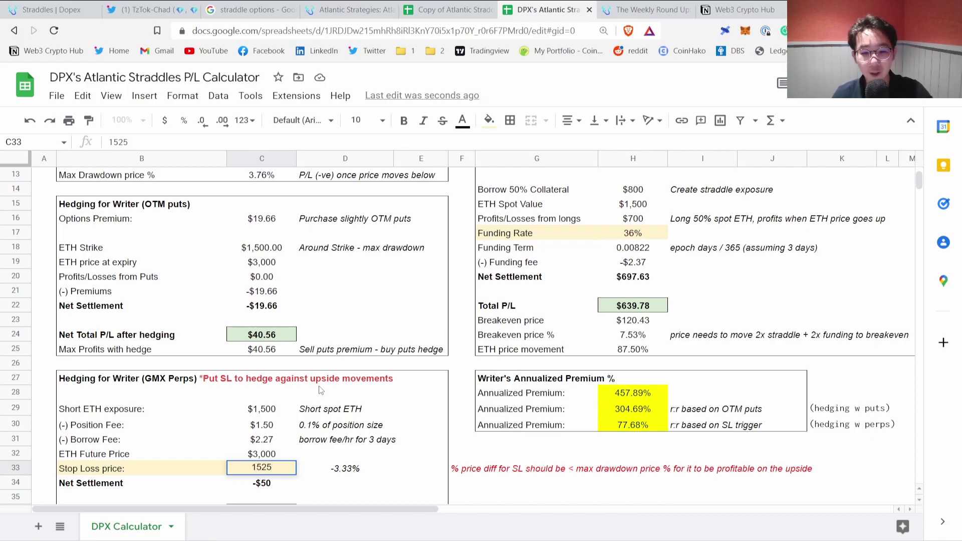
key(Return)
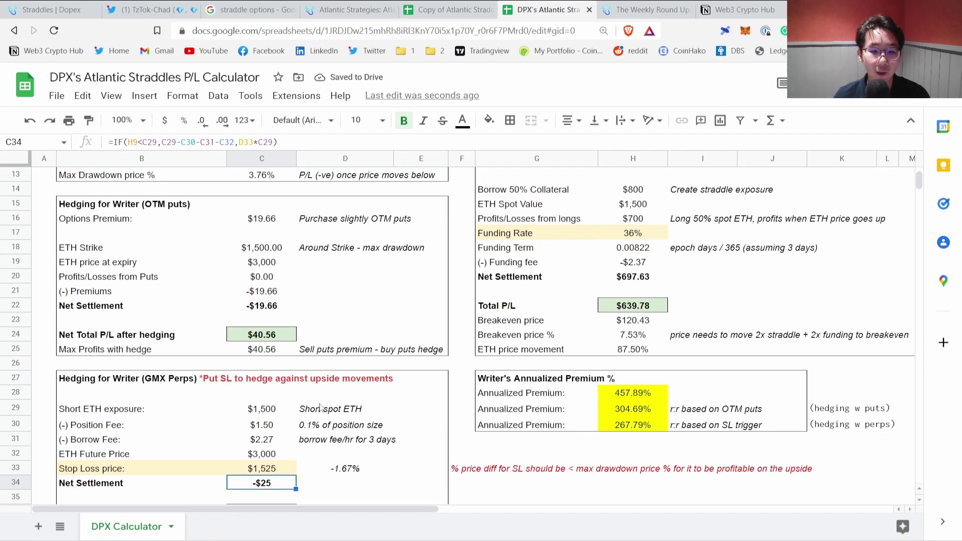
- Set the ETH price at expiry to 2500 and review the GMX Perps stop loss percentage and hedged Net Total P/L
scroll(270, 344, up, 4)
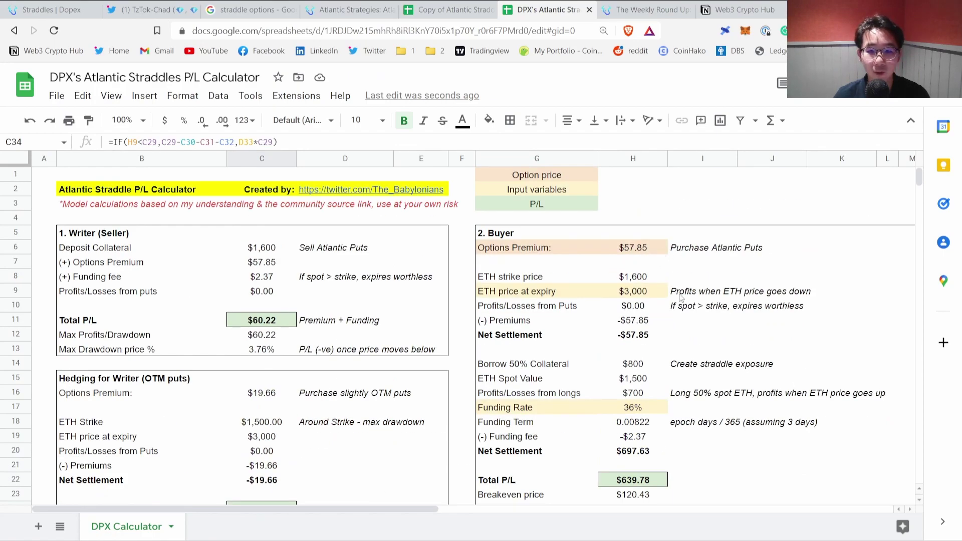
click(644, 294)
text(2500)
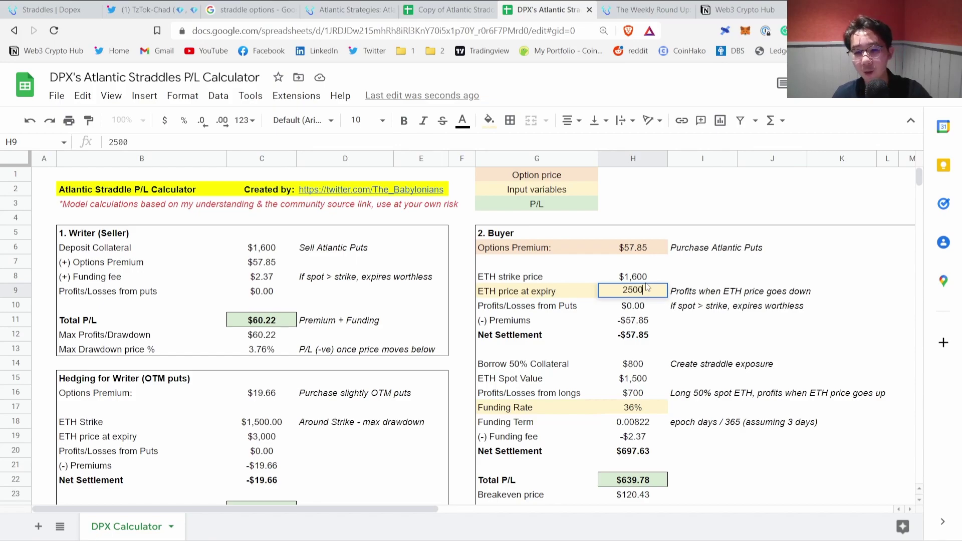
key(Return)
scroll(299, 339, down, 5)
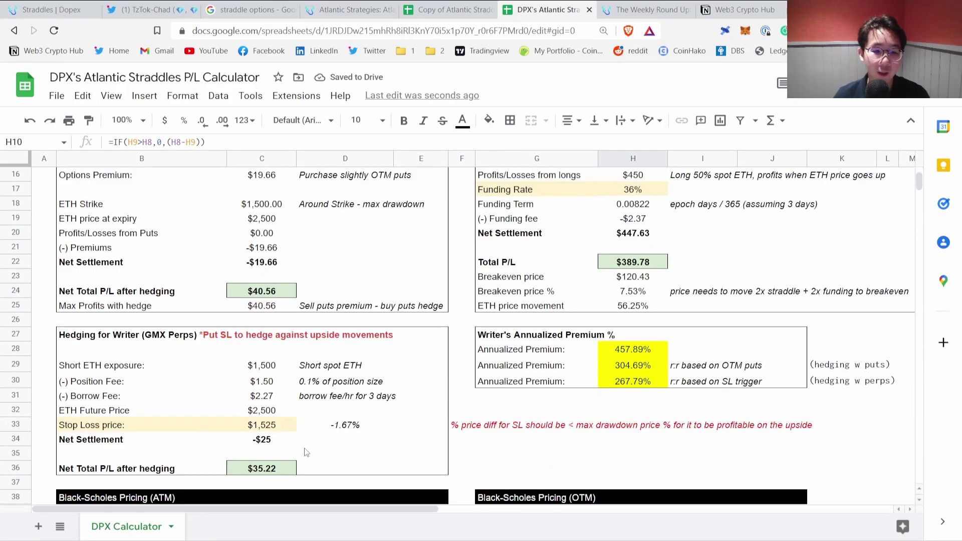
click(293, 429)
click(352, 428)
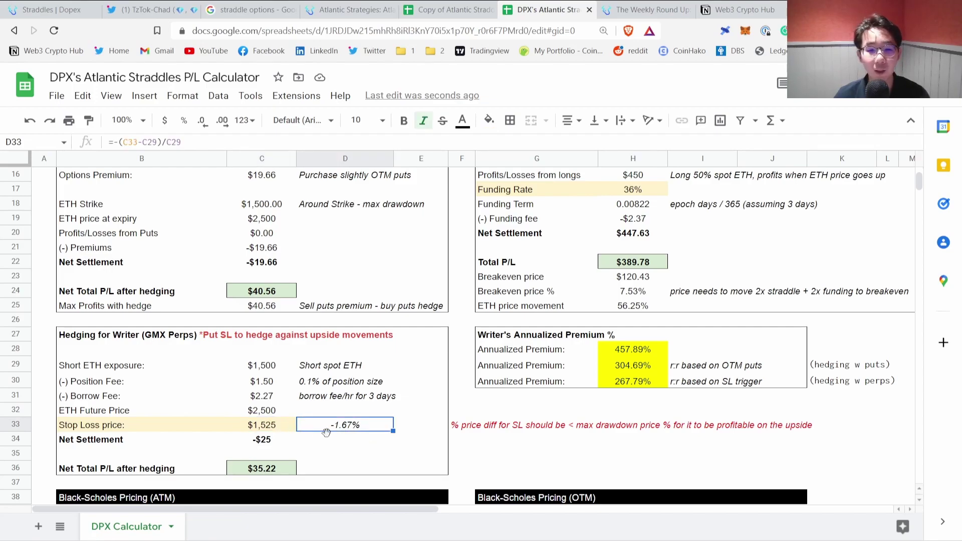
click(282, 427)
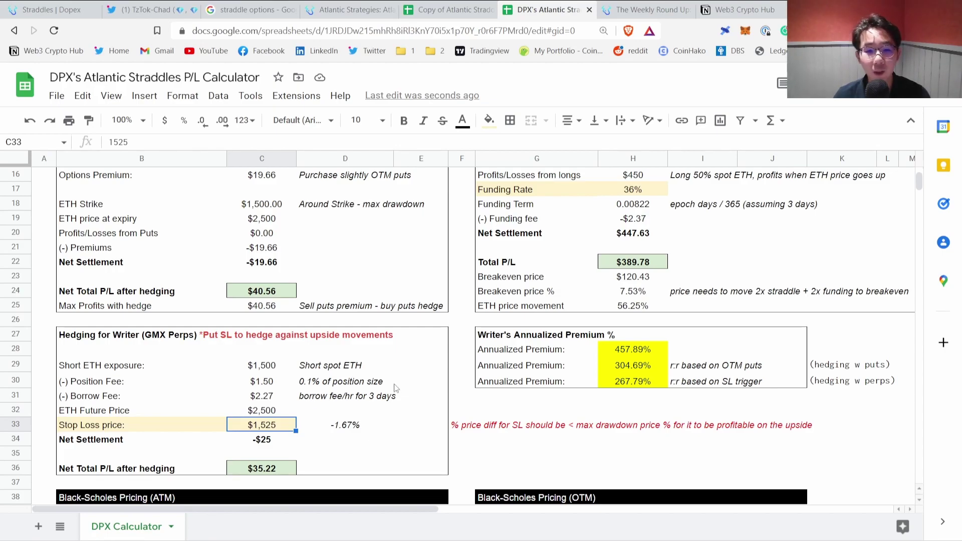
click(131, 339)
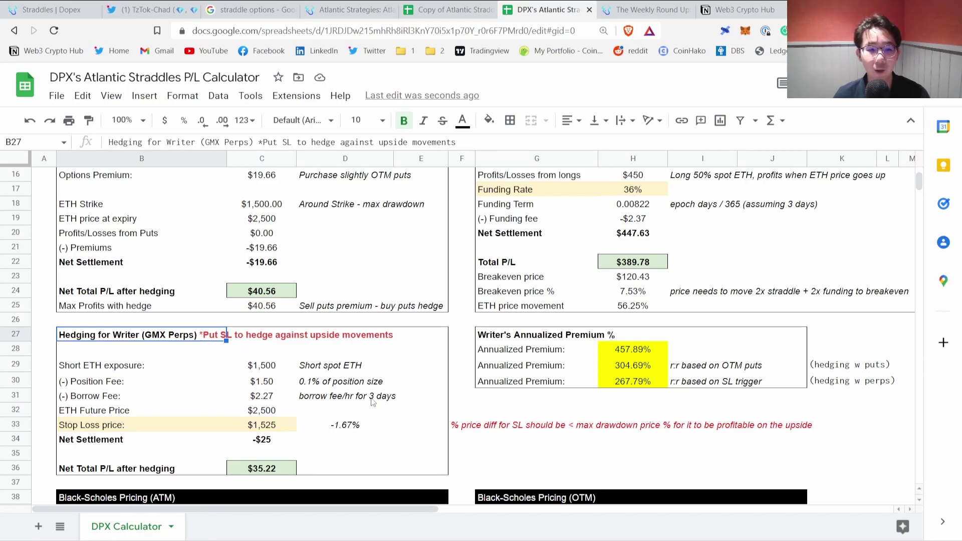
- Inspect the formula behind the writer's unhedged Annualized Premium and trace its references to Total P/L, Deposit Collateral and Funding Term
scroll(373, 403, up, 1)
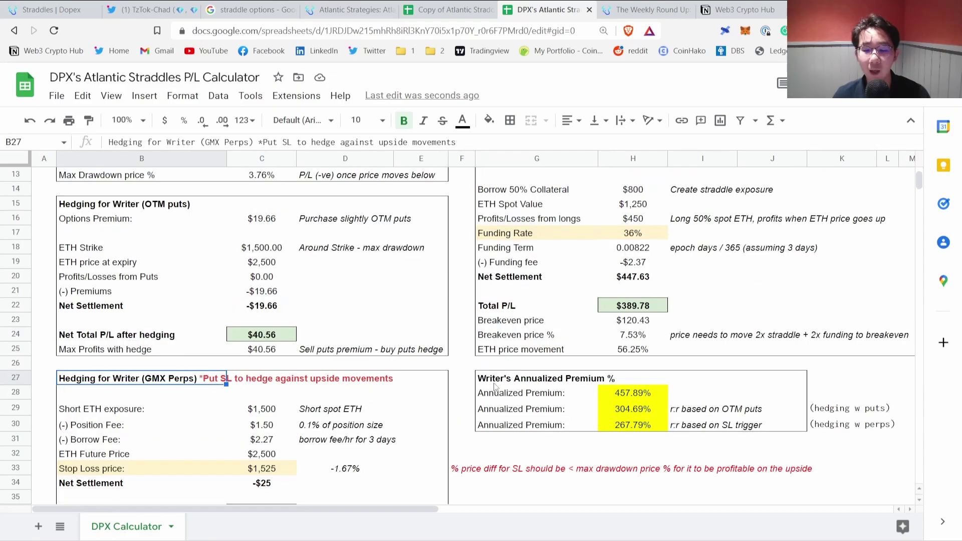
double_click(614, 390)
scroll(216, 272, up, 4)
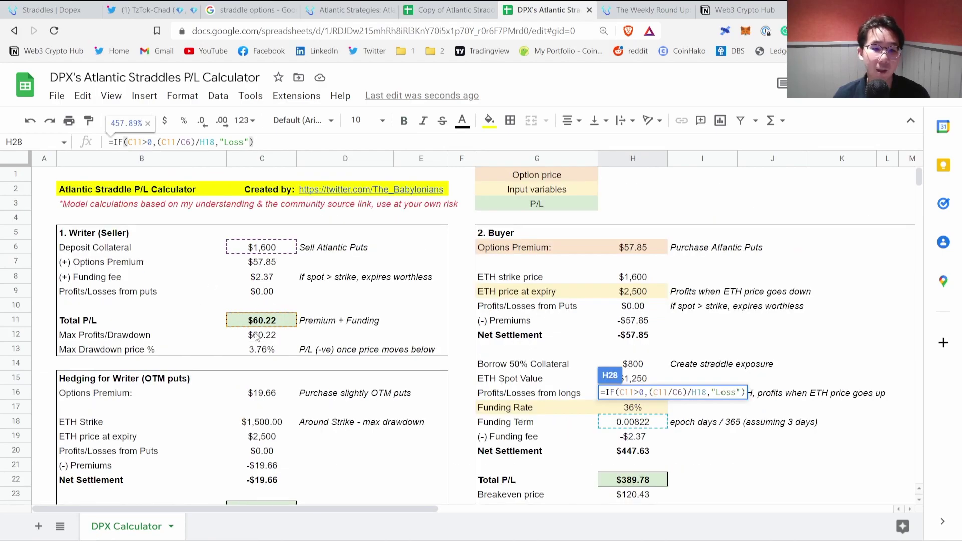
scroll(472, 381, down, 1)
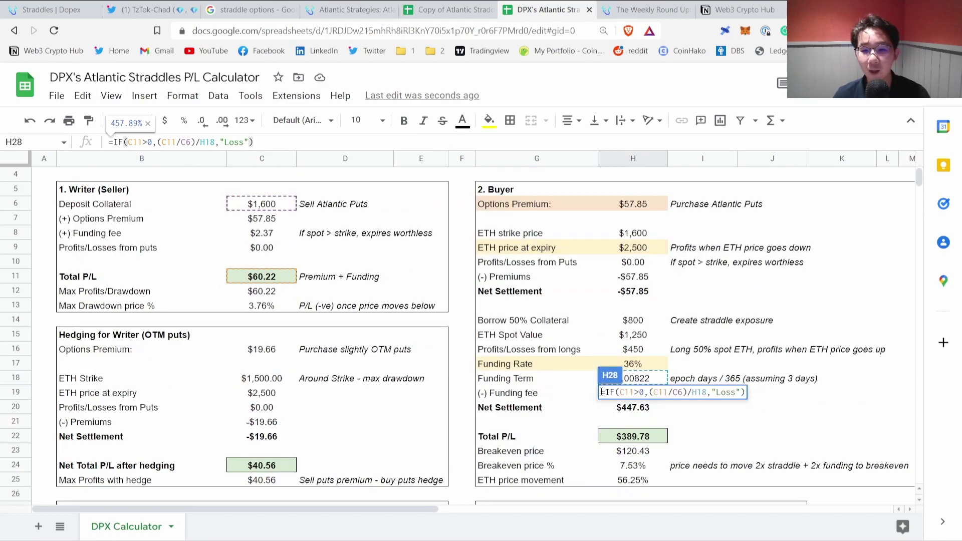
scroll(538, 391, down, 1)
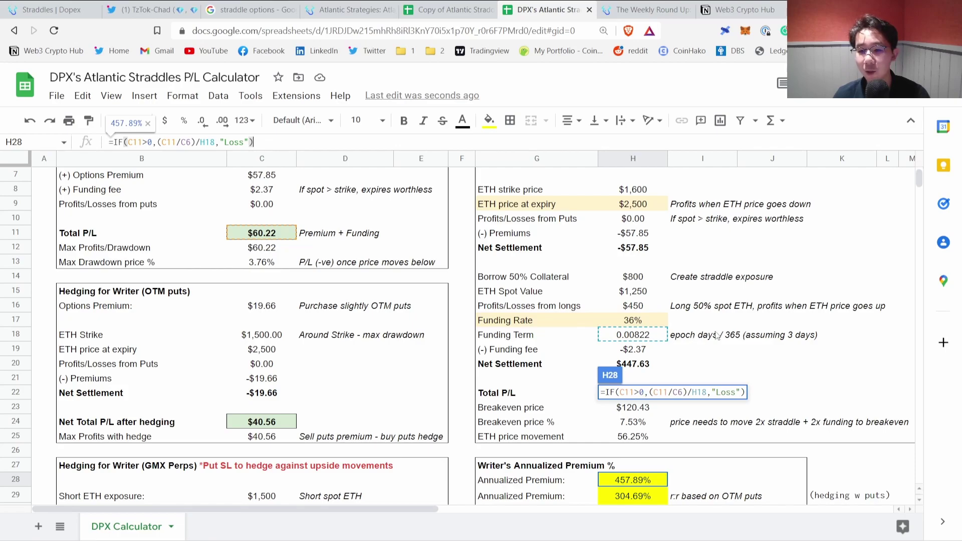
click(841, 362)
- Compare the writer's annualized premiums for the puts and perps hedges with the writer and hedging P/L sections
scroll(625, 396, down, 2)
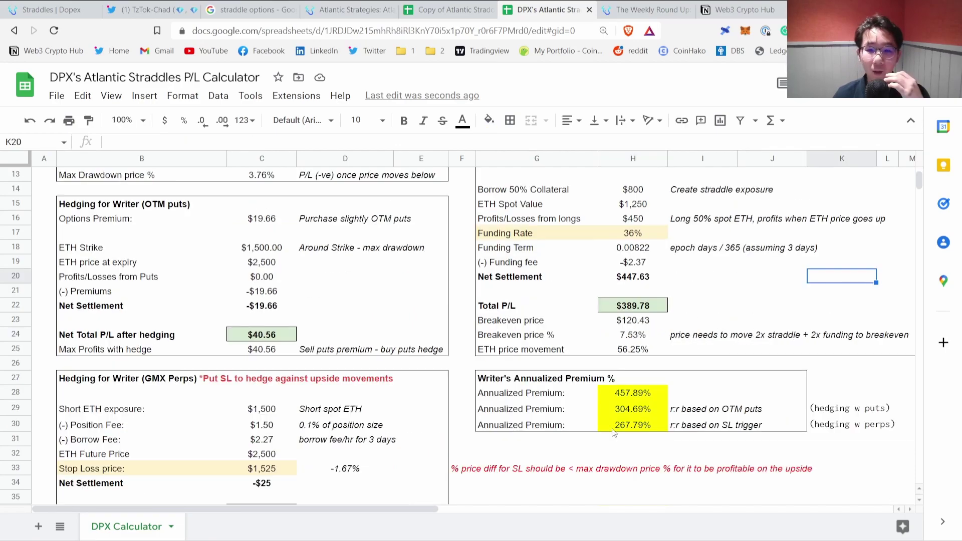
scroll(390, 385, up, 4)
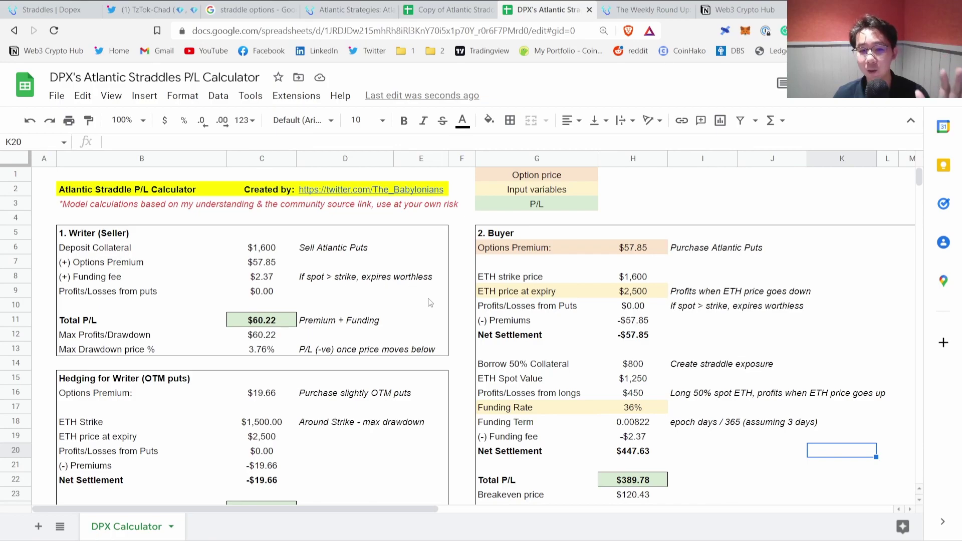
scroll(546, 338, down, 3)
scroll(575, 348, up, 3)
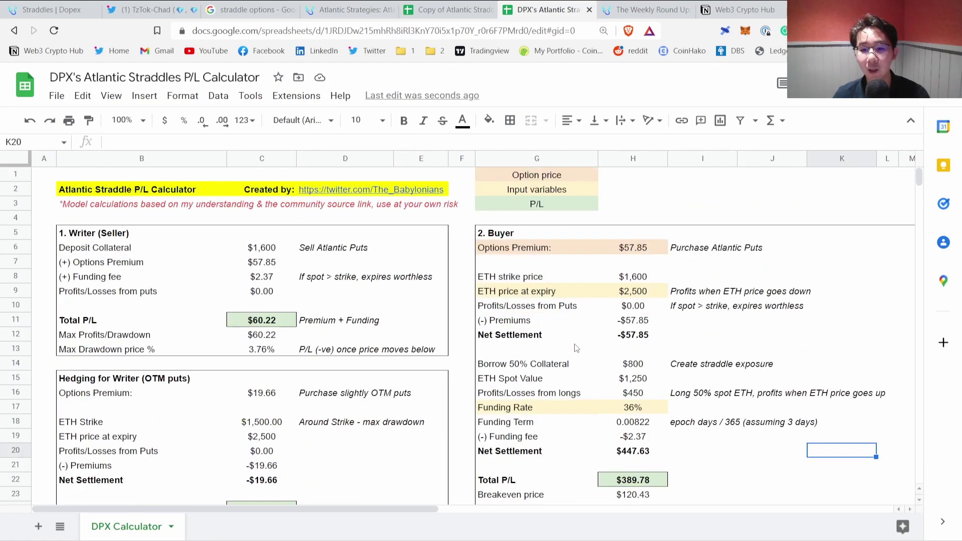
- Set the ETH price at expiry to 1100 and review the writer's P/L, both hedged results and the annualized premiums
click(646, 295)
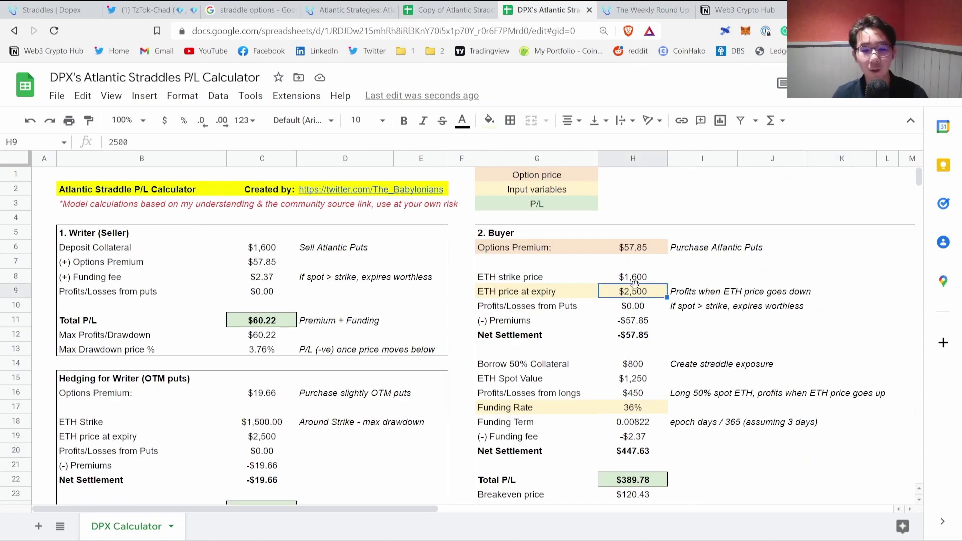
text(800)
key(Return)
scroll(654, 393, down, 4)
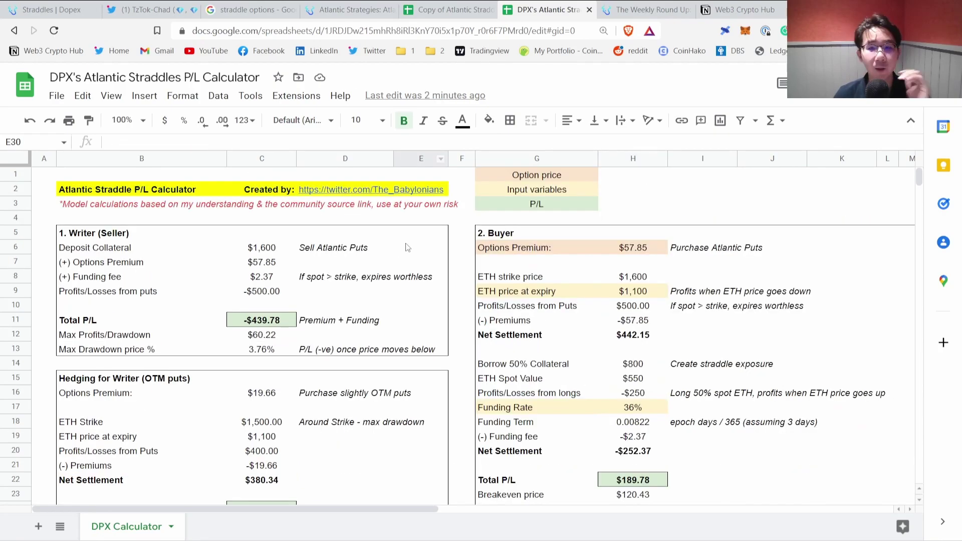
scroll(625, 345, down, 6)
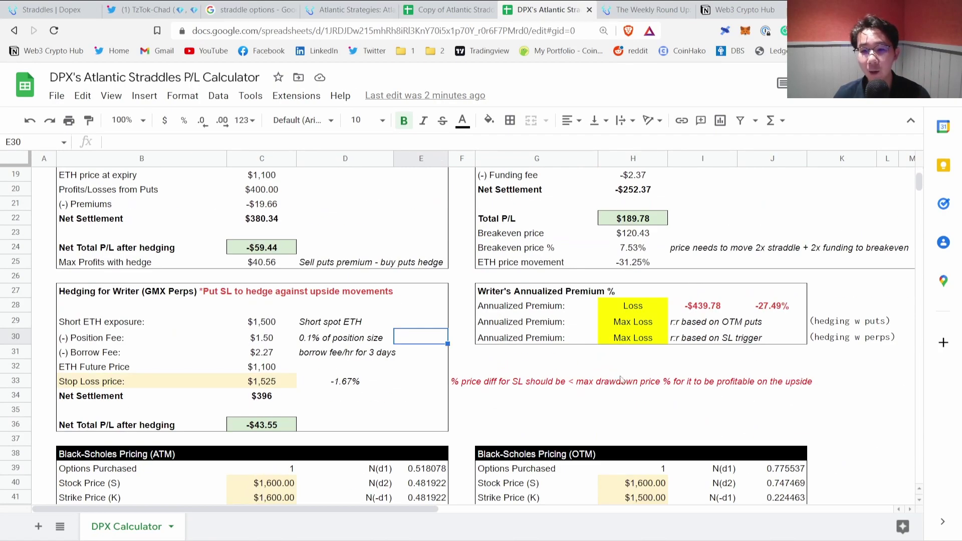
scroll(625, 361, up, 6)
scroll(660, 307, down, 4)
scroll(659, 307, up, 4)
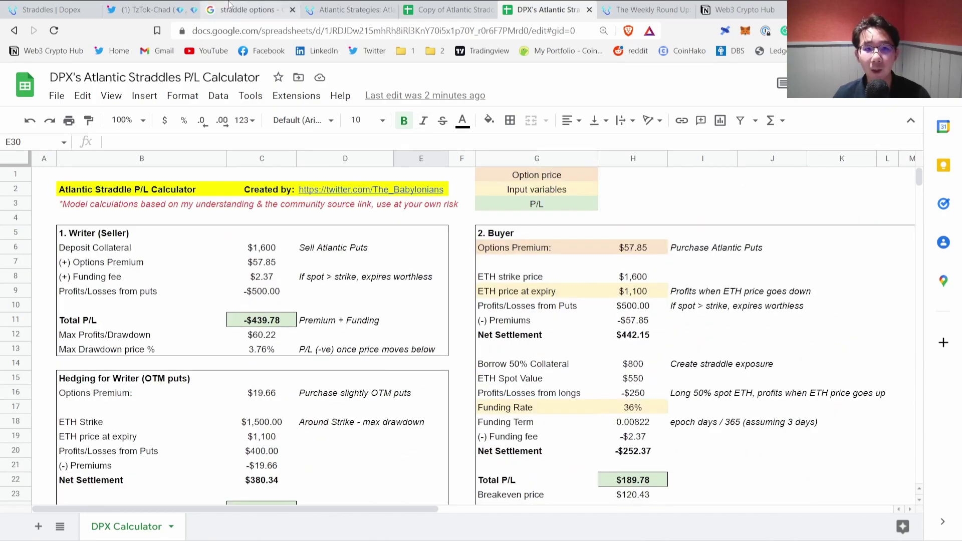
- Switch to the Dopex Straddles page and review the ETH long straddle's epoch statistics, deposits and positions
click(249, 10)
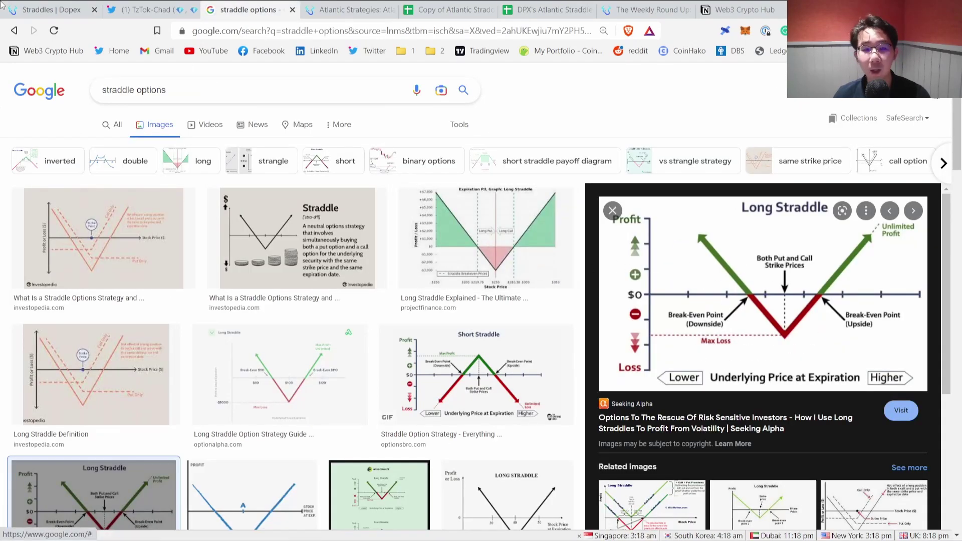
click(338, 10)
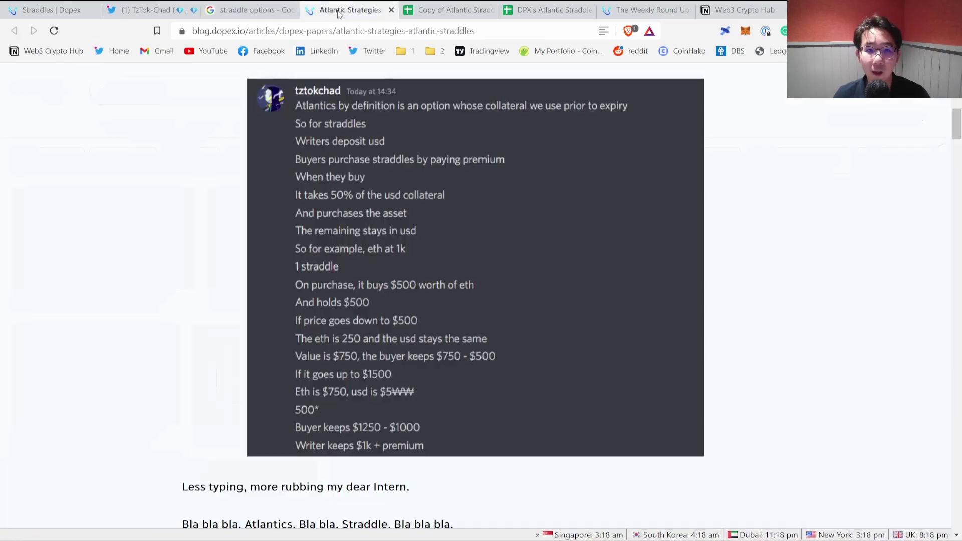
click(145, 10)
click(50, 9)
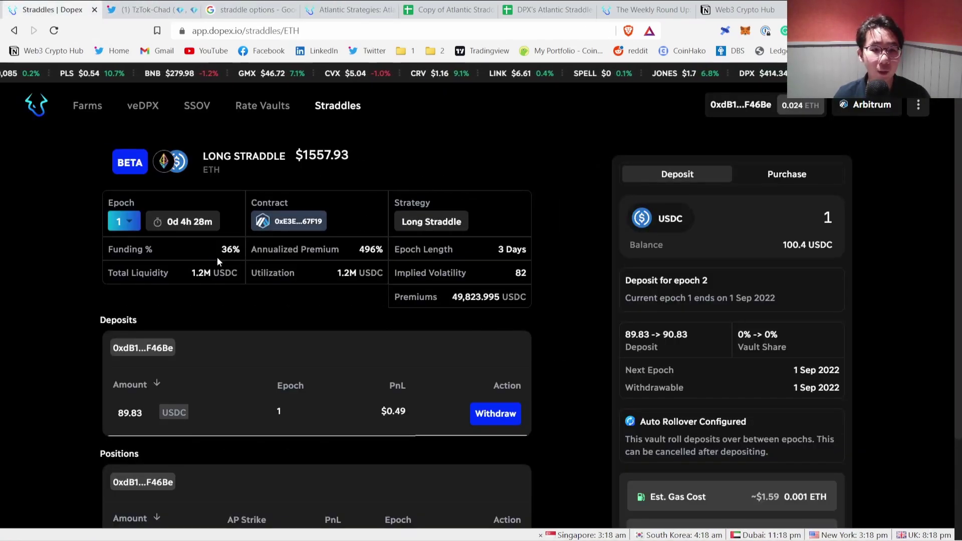
scroll(341, 376, down, 4)
scroll(342, 372, up, 4)
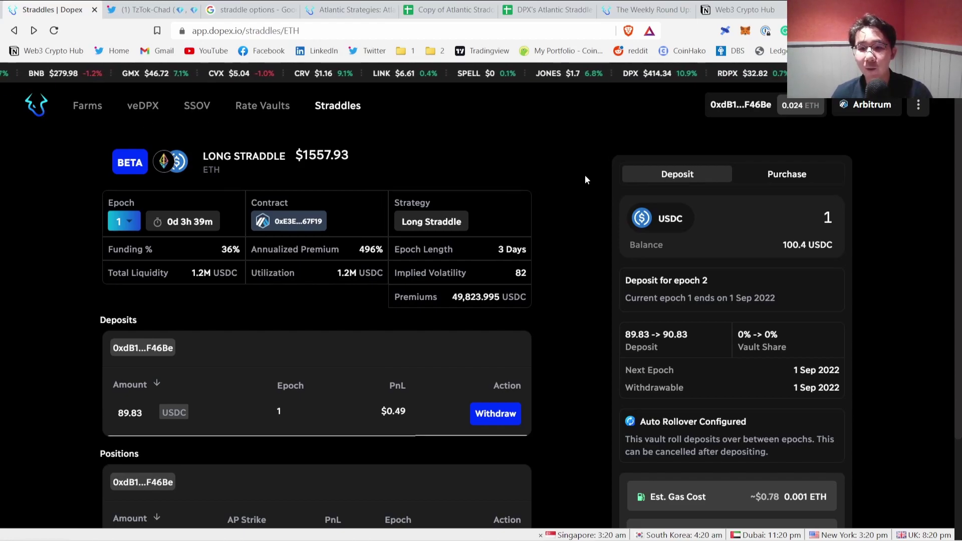
- Switch to the Atlantic straddle sketches and review the contract flow and the option writer, buyer and hedging payoff diagrams
key(ctrl+6)
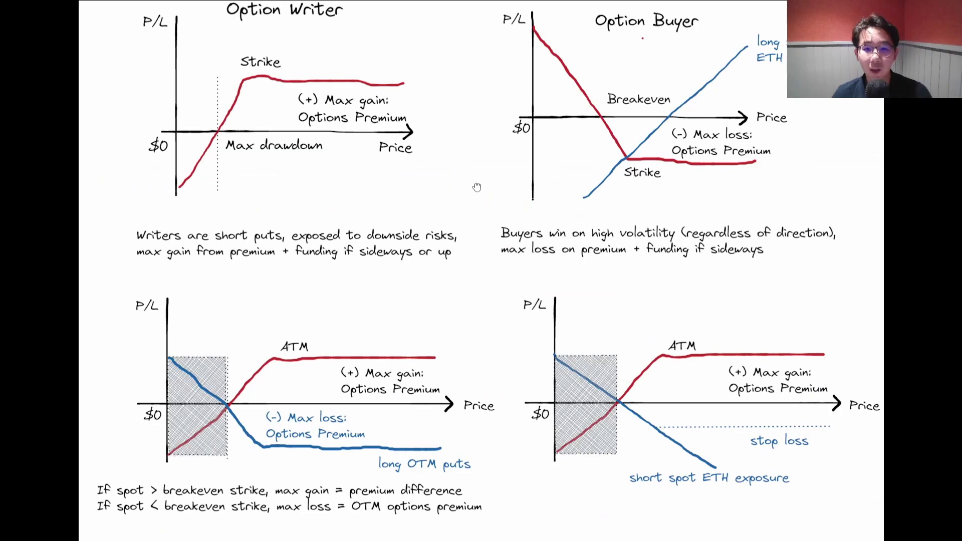
scroll(476, 187, up, 5)
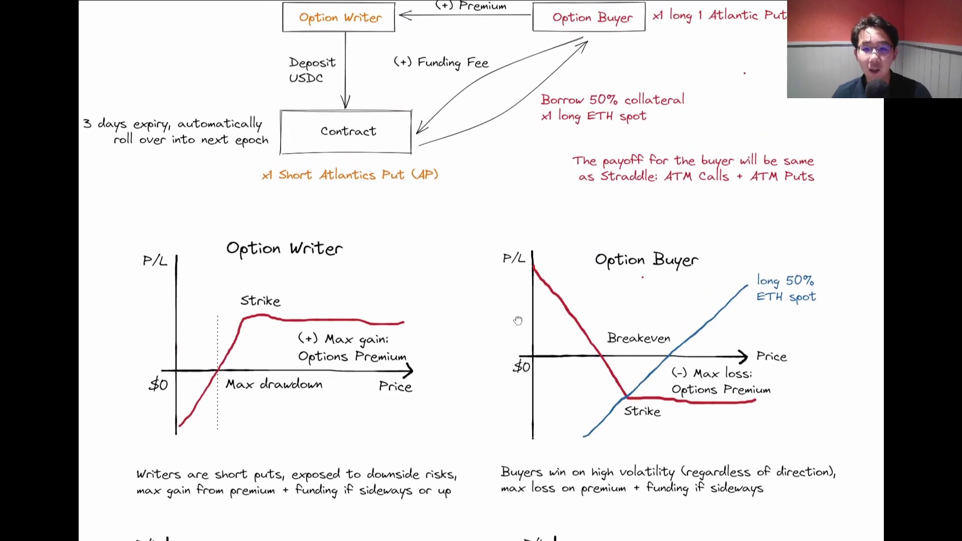
scroll(489, 227, down, 5)
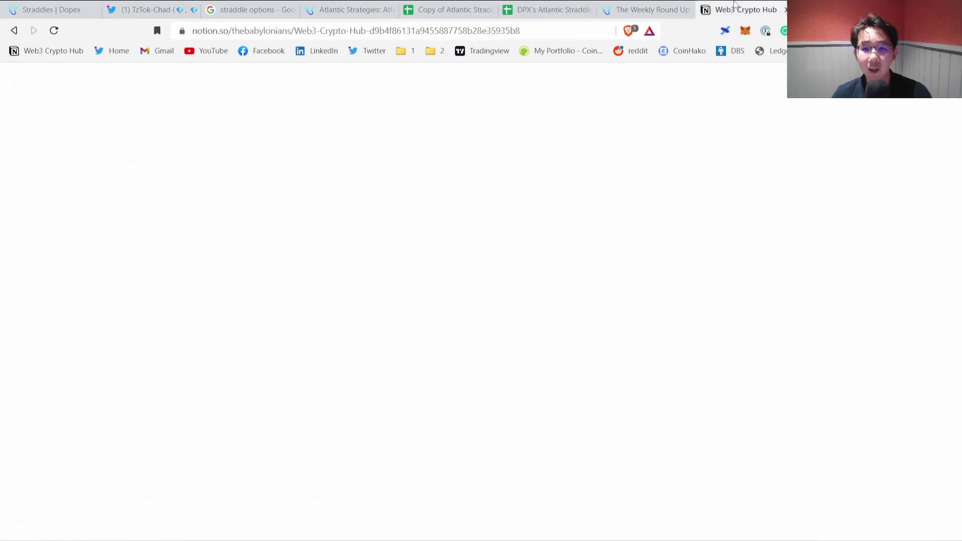
- Look through the Web3 Crypto Hub page in Notion, including its Tooling & Dashboard section with the Excel analysis and sketches
scroll(389, 181, down, 5)
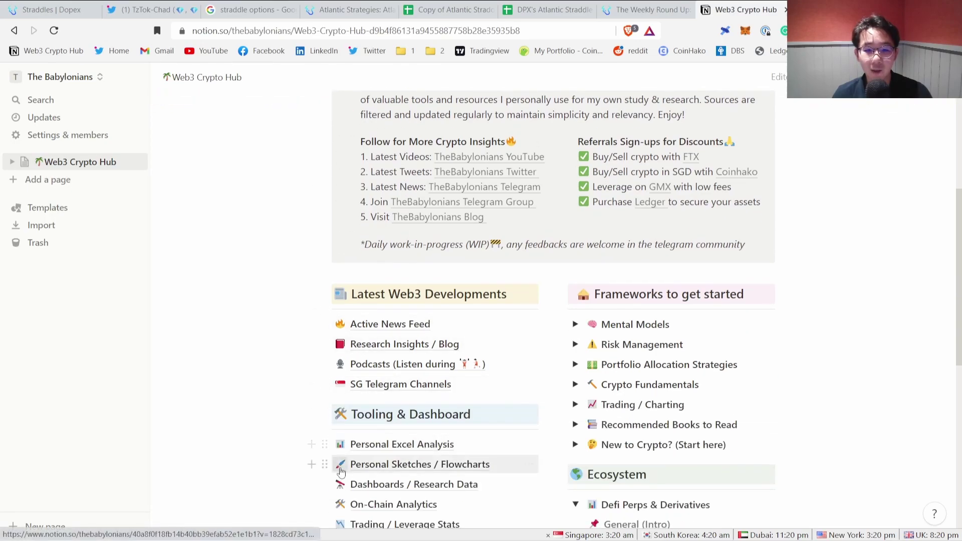
scroll(418, 466, up, 5)
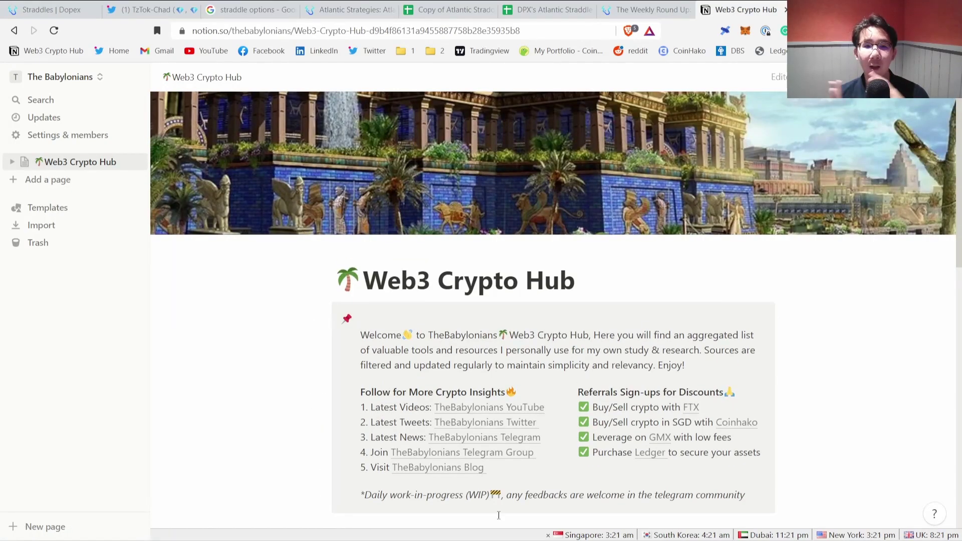